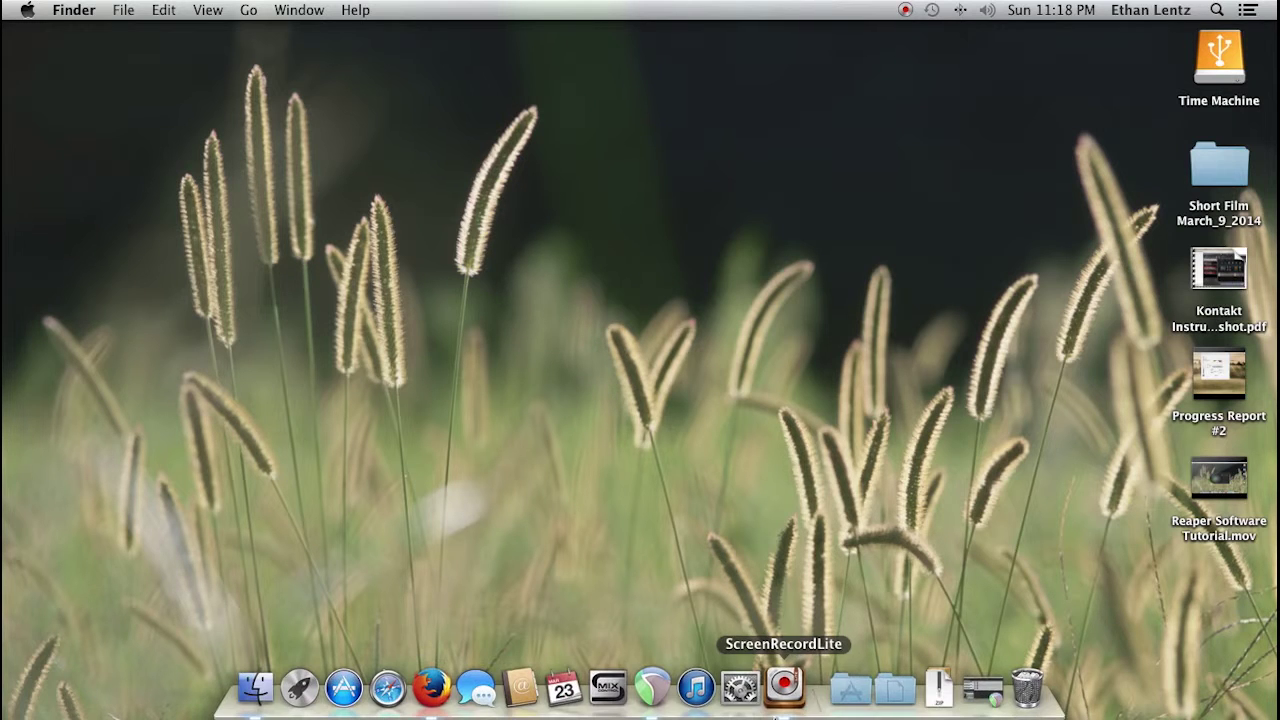
Step: Switch to REAPER and remove the three selected tracks from the project
{"action": "left_click", "coordinate": [988, 698]}
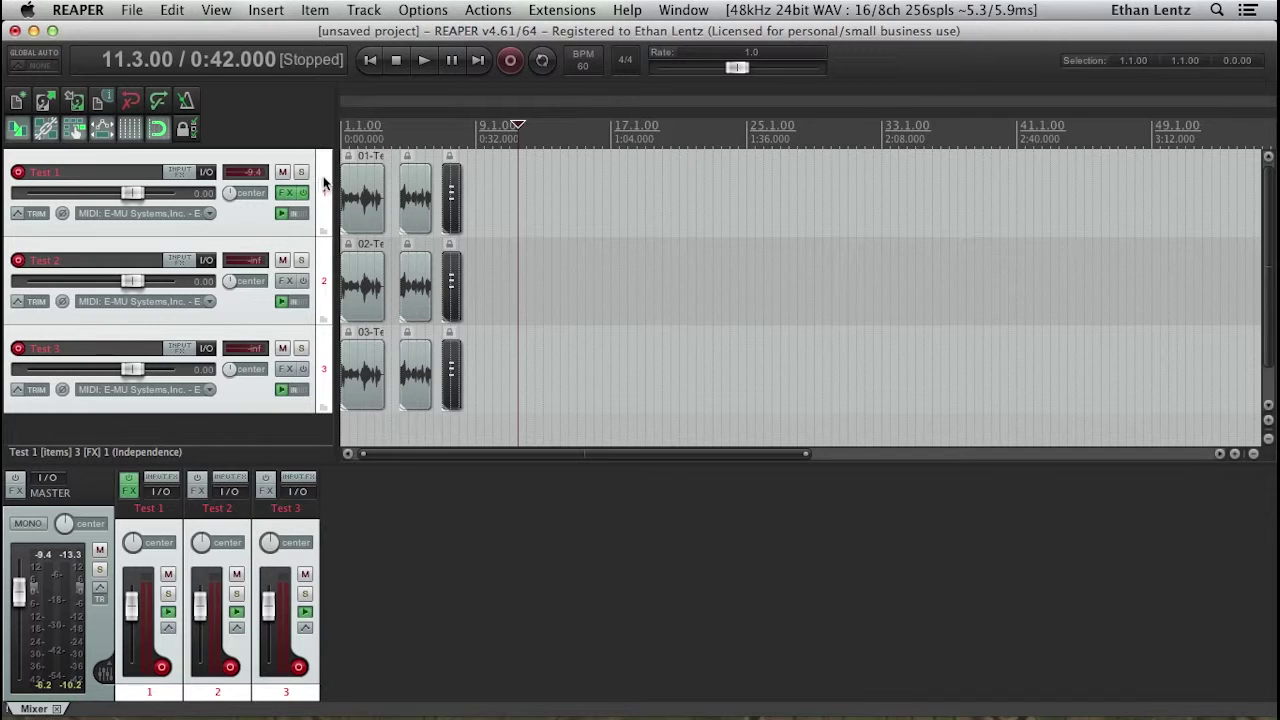
{"action": "key", "text": "super+z"}
{"action": "right_click", "coordinate": [322, 179]}
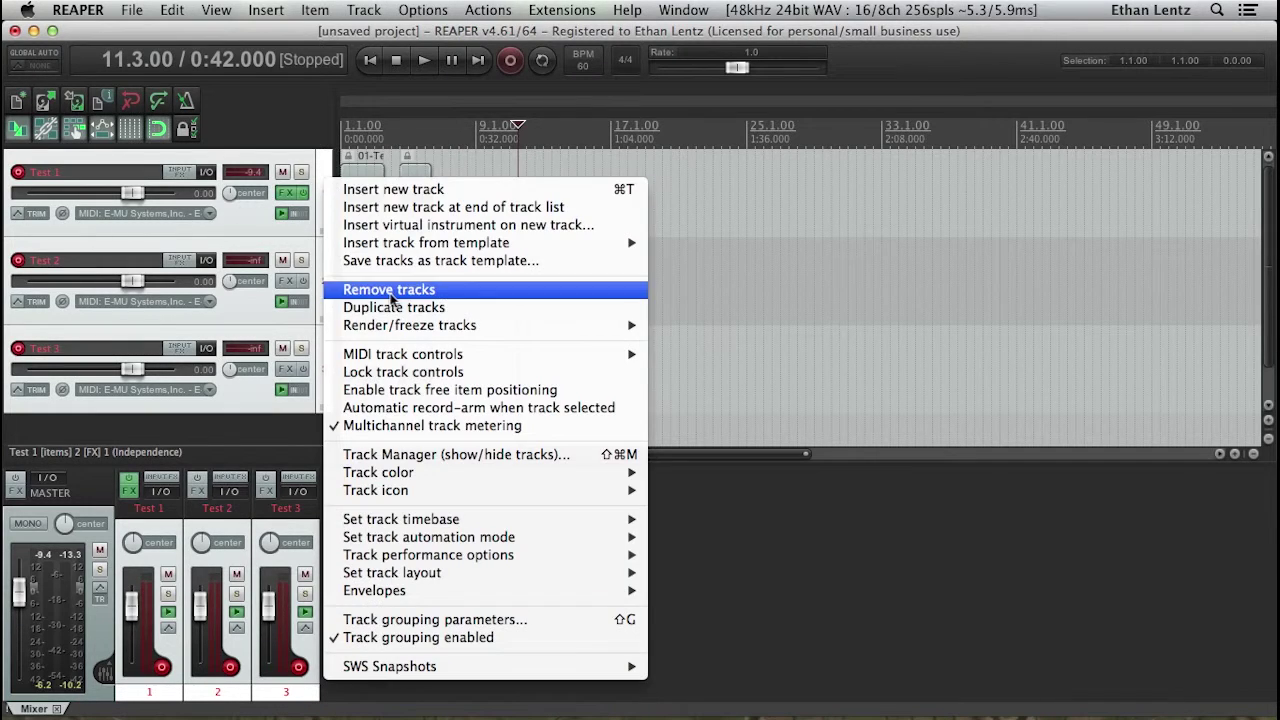
{"action": "left_click", "coordinate": [385, 289]}
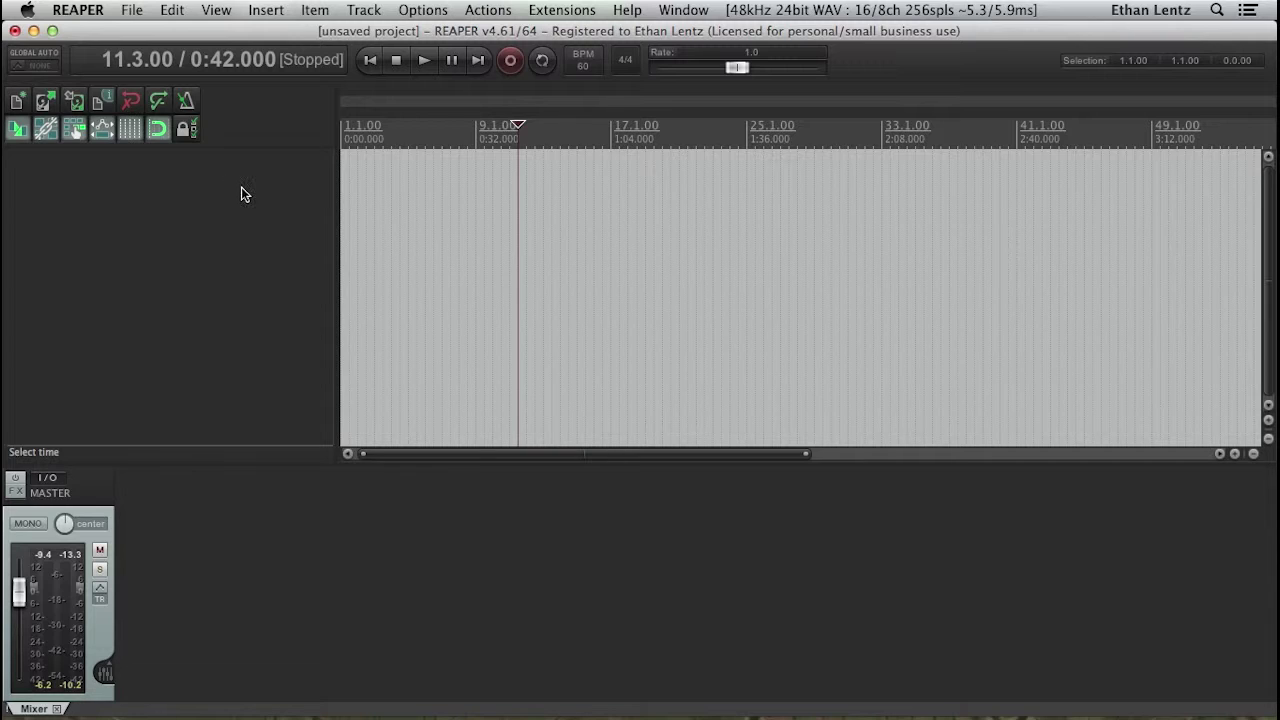
Step: Open the preferences and show the audio device settings
{"action": "left_click", "coordinate": [72, 8]}
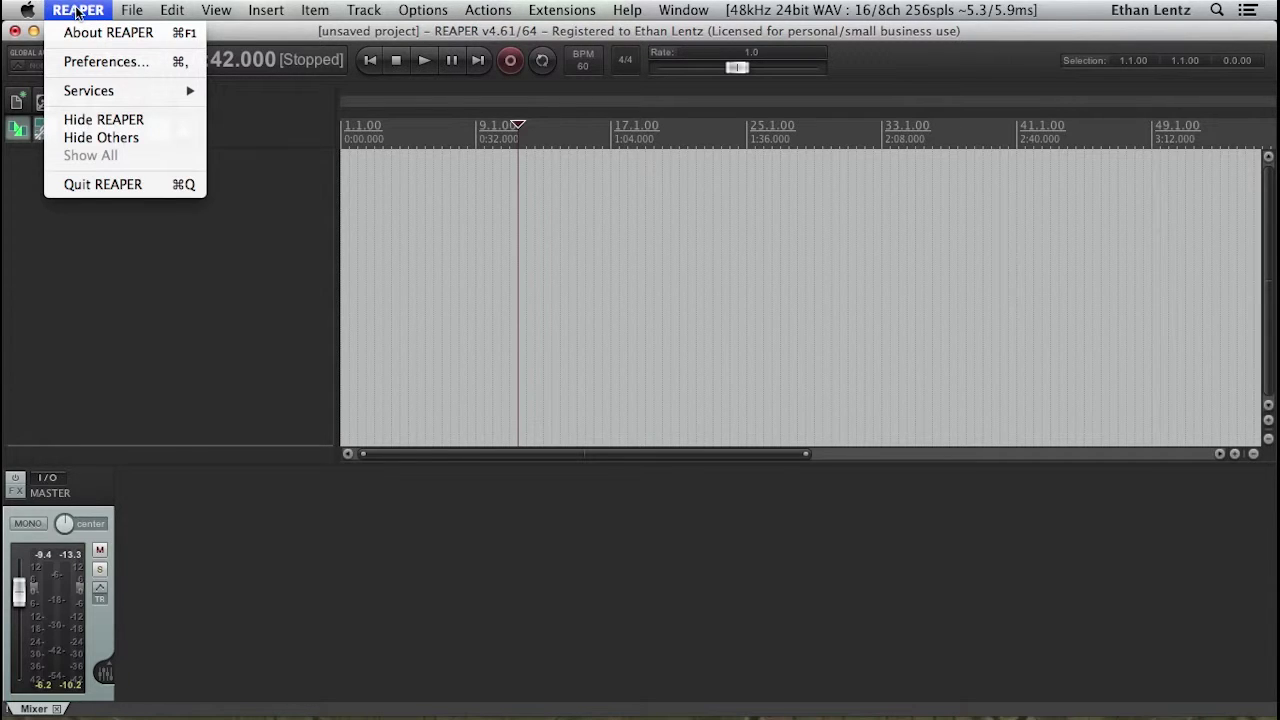
{"action": "left_click", "coordinate": [100, 63]}
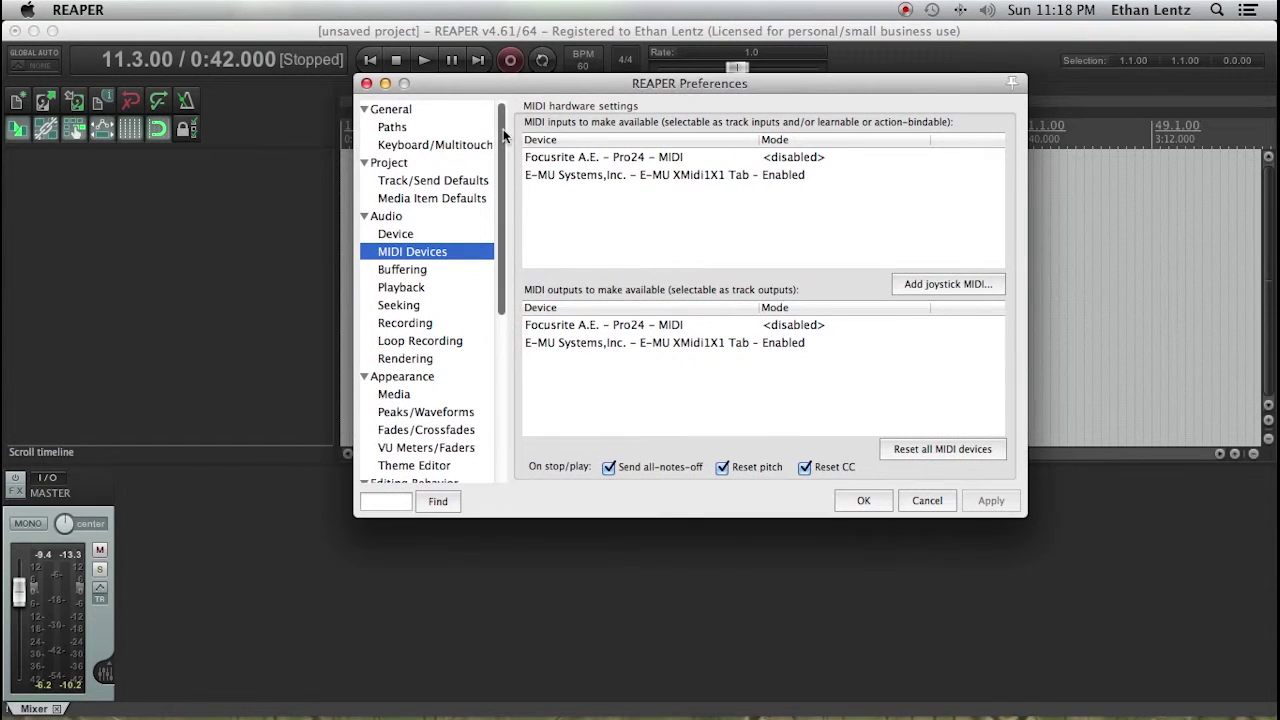
{"action": "mouse_move", "coordinate": [505, 135]}
{"action": "left_mouse_down"}
{"action": "mouse_move", "coordinate": [503, 319]}
{"action": "mouse_move", "coordinate": [512, 128]}
{"action": "left_mouse_up"}
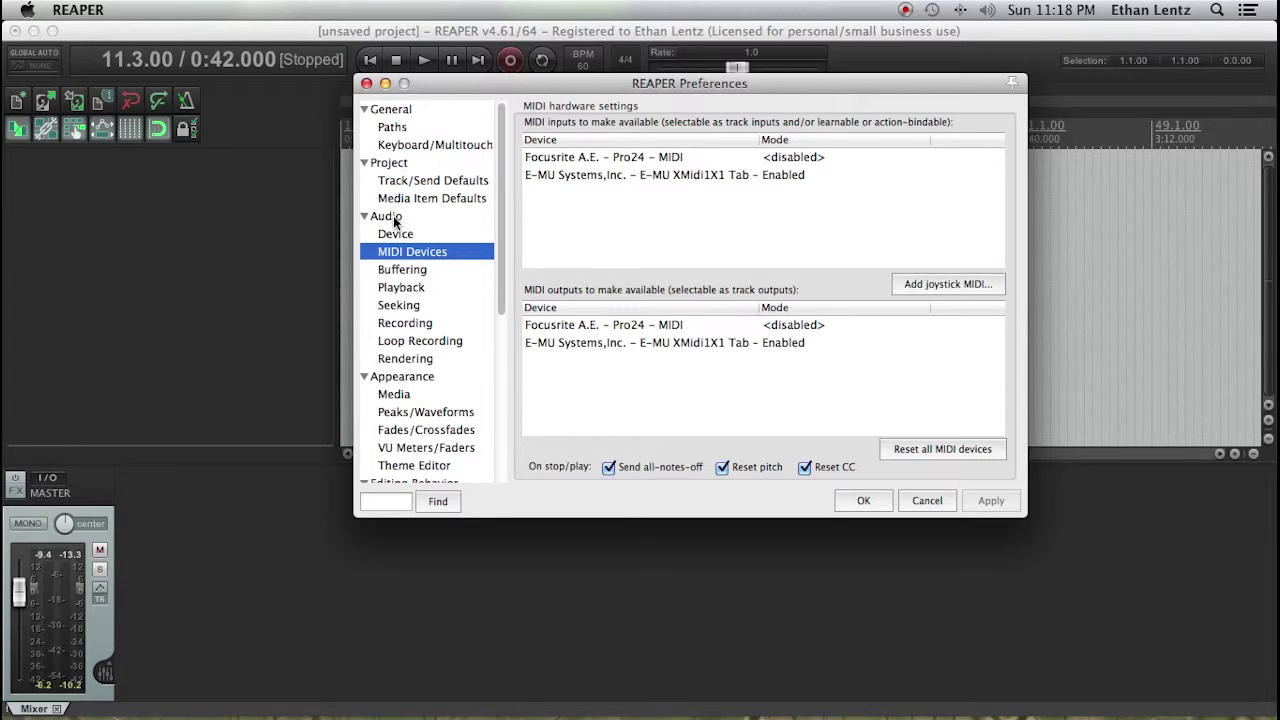
{"action": "left_click", "coordinate": [382, 216]}
{"action": "left_click", "coordinate": [363, 217]}
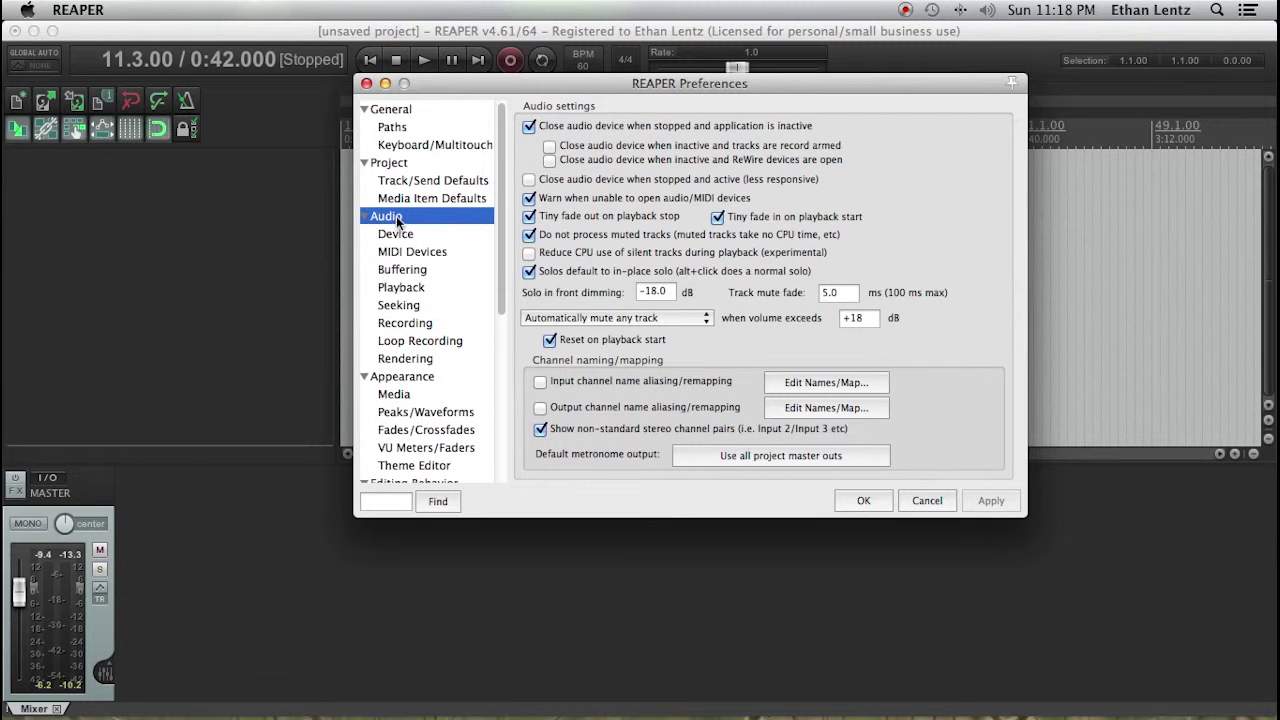
{"action": "left_click", "coordinate": [400, 235]}
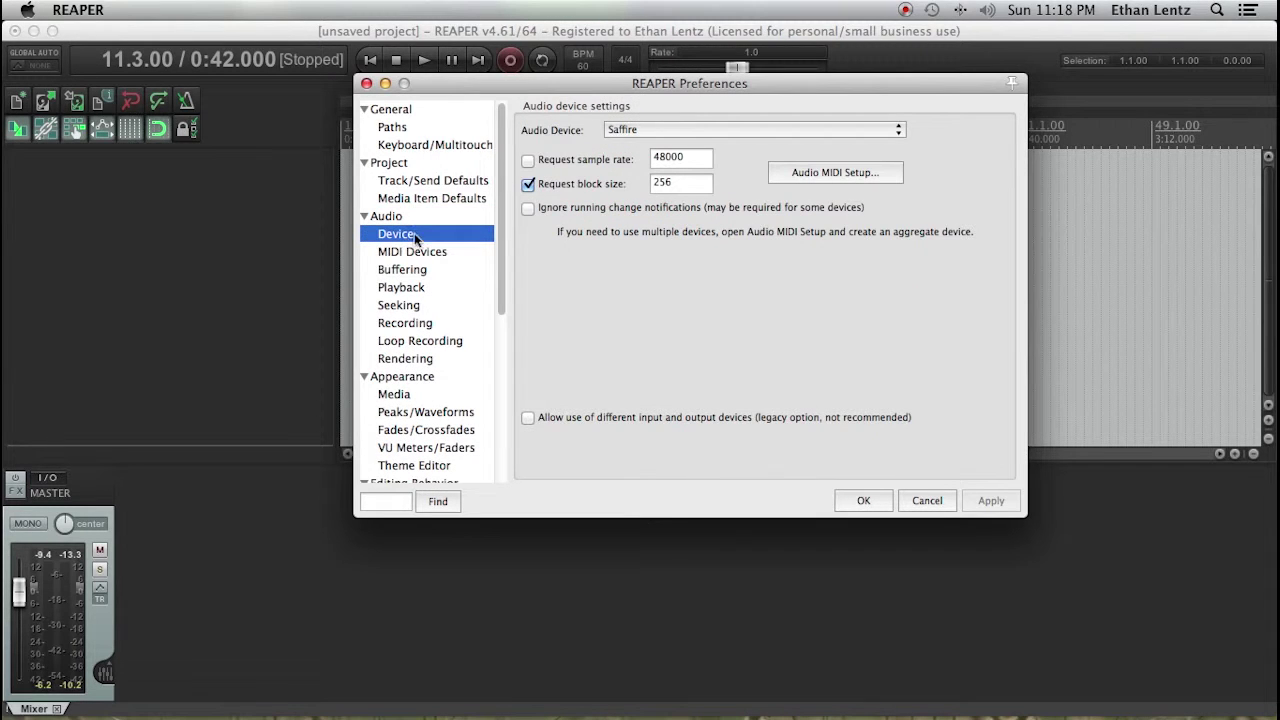
Step: Choose Saffire as the audio device, apply the setting and close the preferences
{"action": "left_click", "coordinate": [718, 134]}
{"action": "left_click", "coordinate": [735, 130]}
{"action": "left_click", "coordinate": [652, 129]}
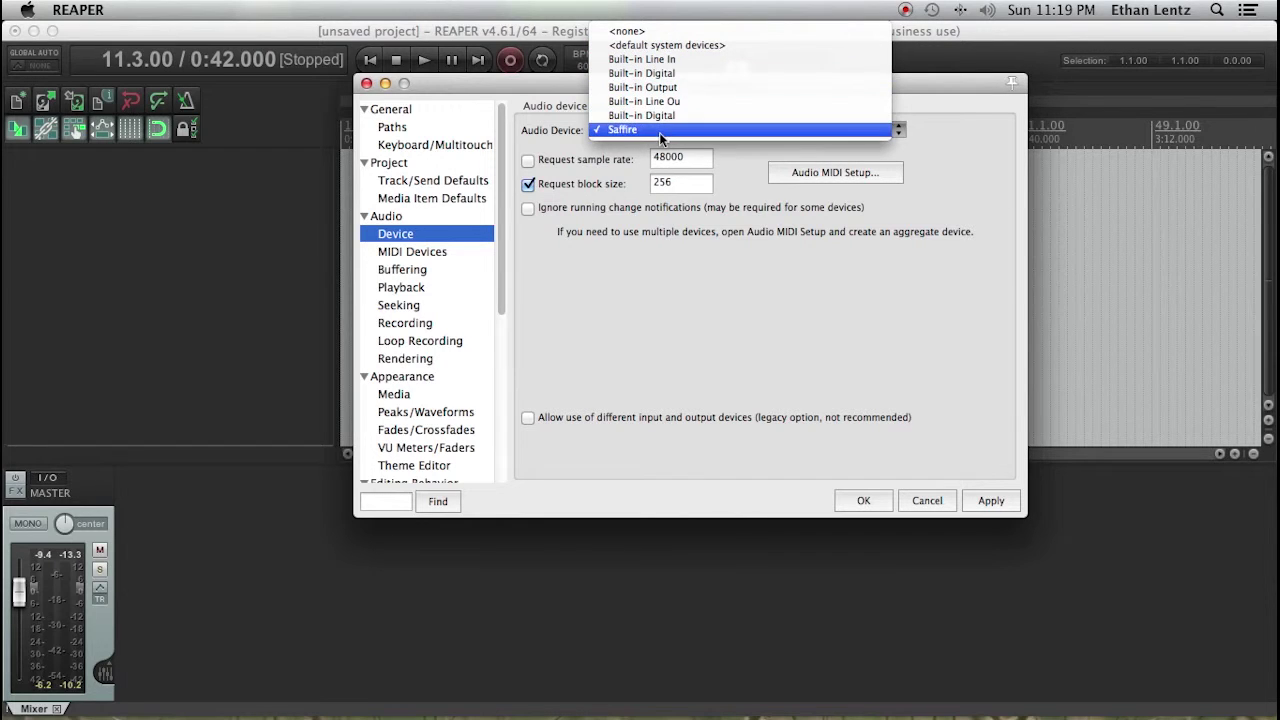
{"action": "left_click", "coordinate": [667, 130]}
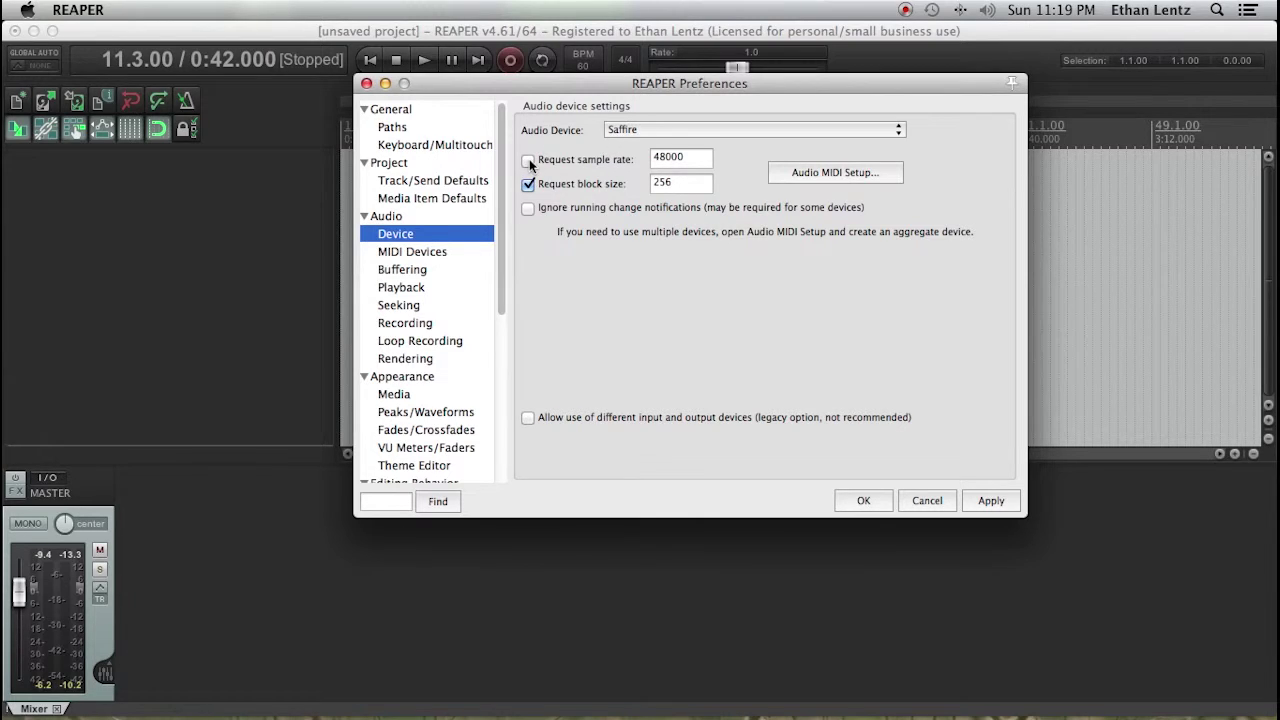
{"action": "left_click_drag", "start_coordinate": [596, 88], "coordinate": [552, 94]}
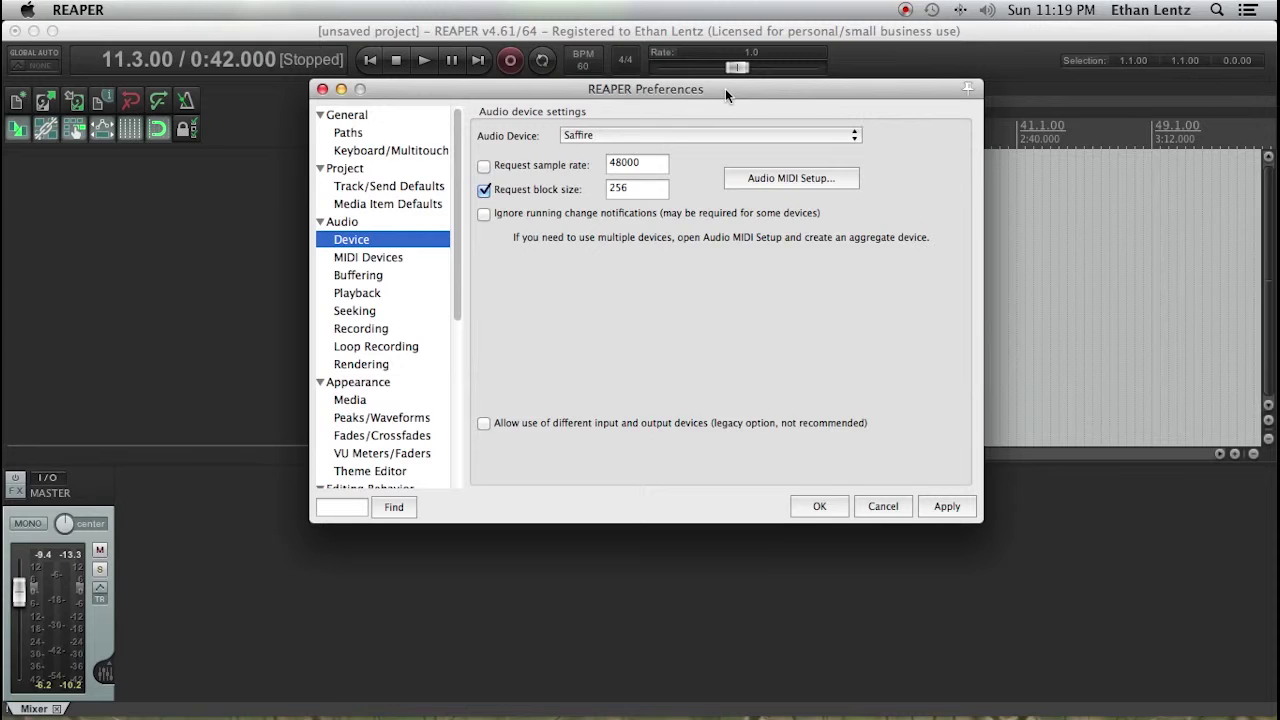
{"action": "left_click_drag", "start_coordinate": [725, 88], "coordinate": [719, 89]}
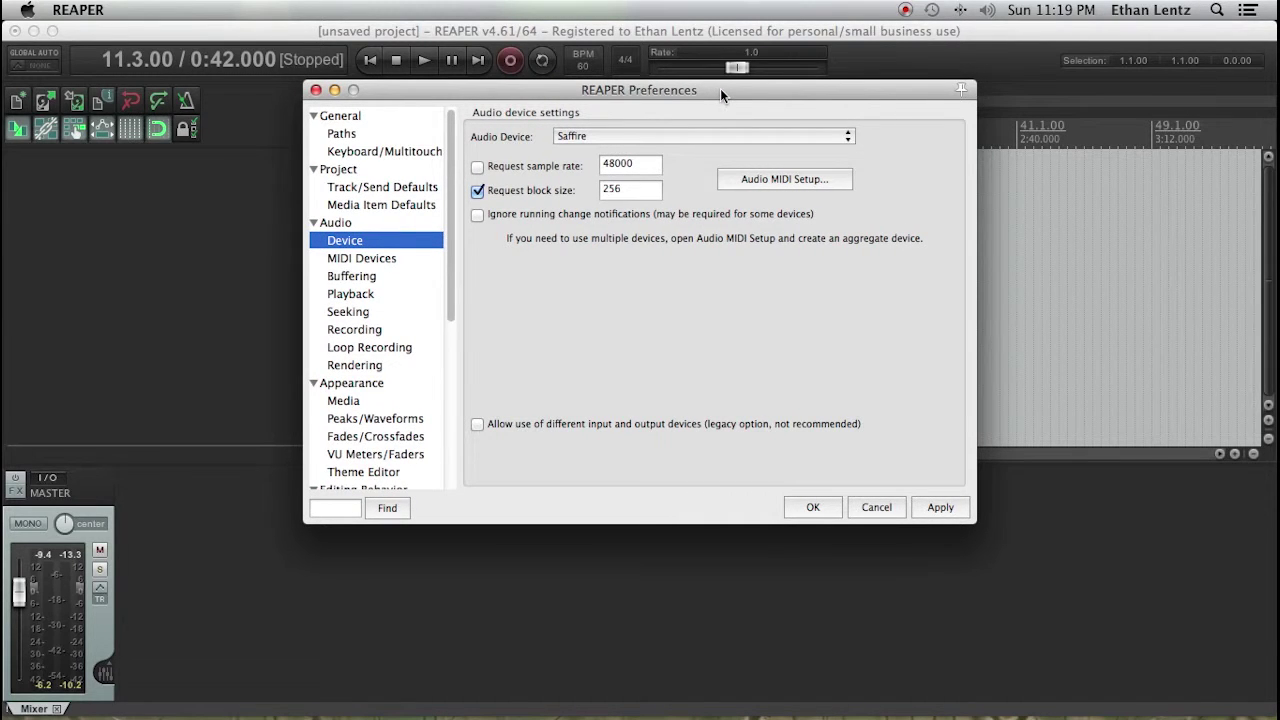
{"action": "left_click_drag", "start_coordinate": [720, 88], "coordinate": [723, 64]}
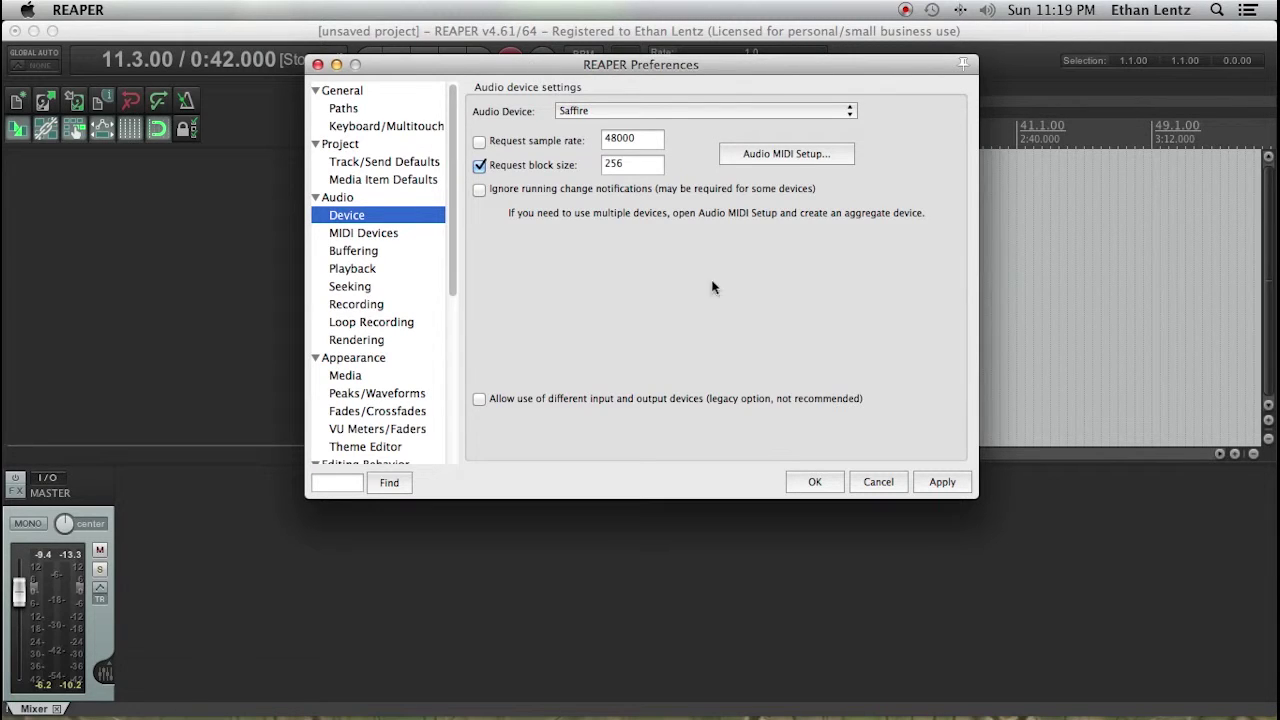
{"action": "left_click", "coordinate": [940, 482]}
{"action": "left_click", "coordinate": [810, 482]}
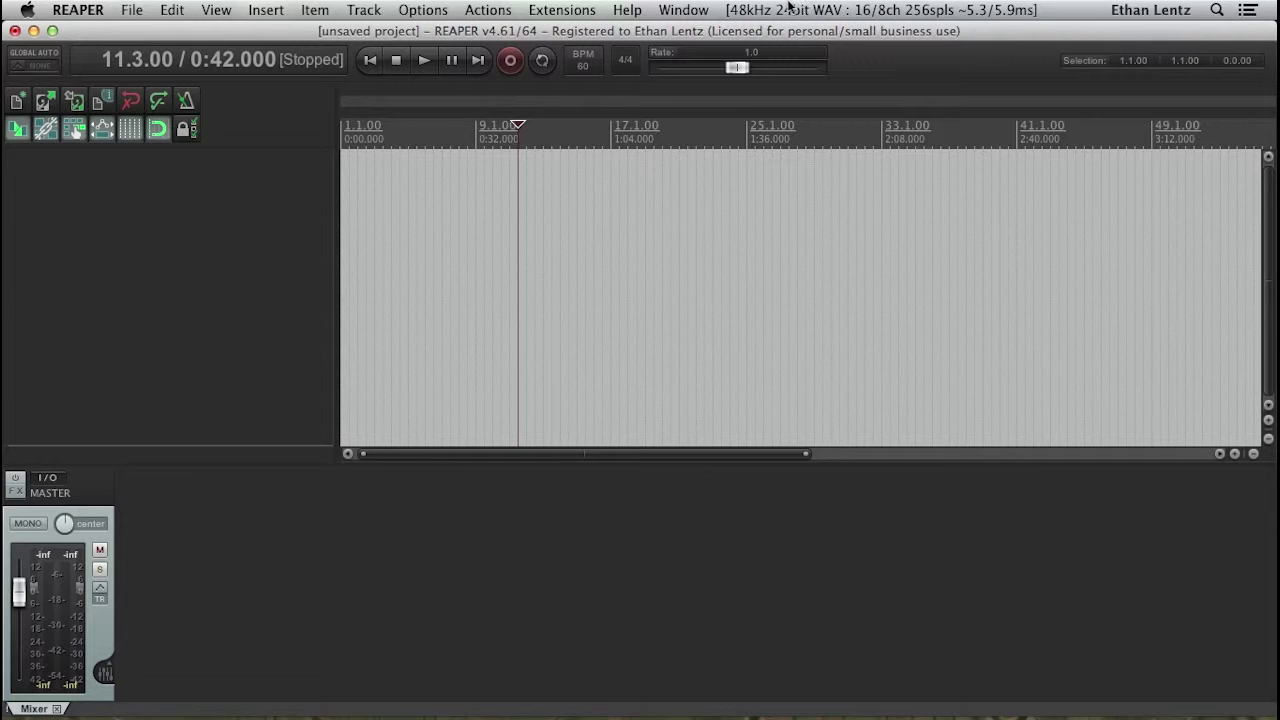
Step: Review the audio device settings through the audio status display and close the preferences
{"action": "left_click", "coordinate": [792, 8]}
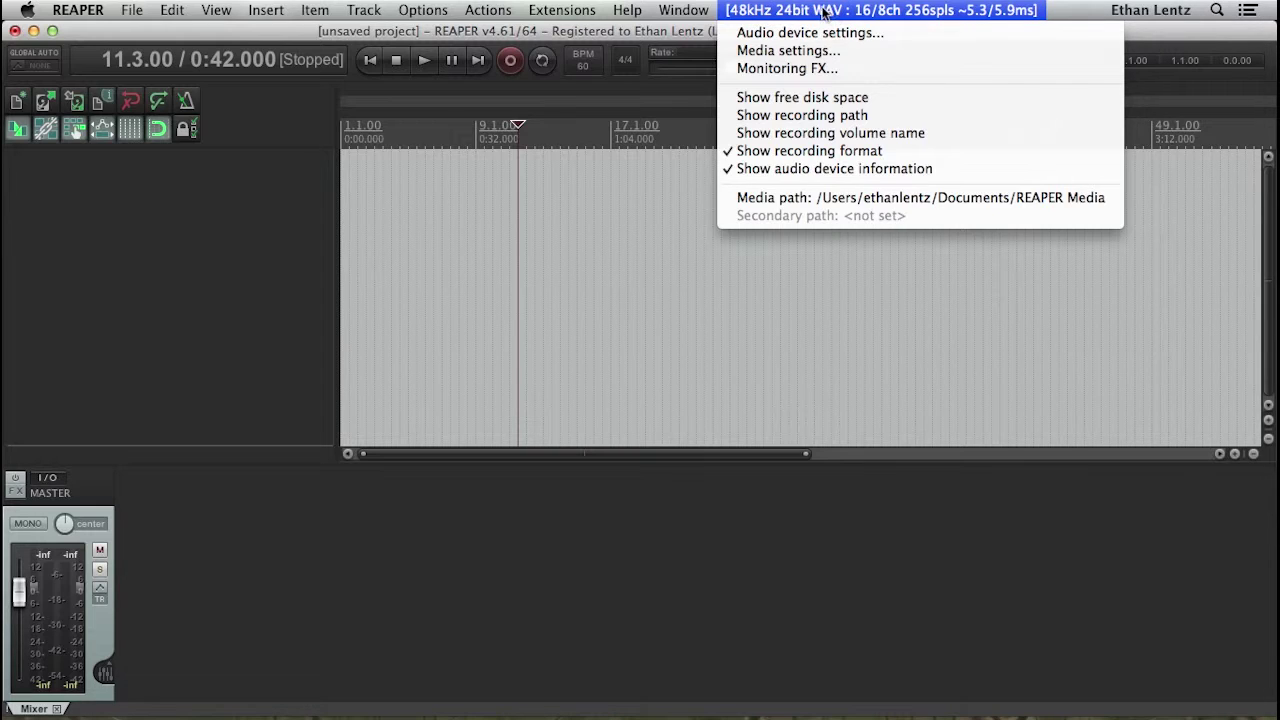
{"action": "left_click", "coordinate": [752, 37]}
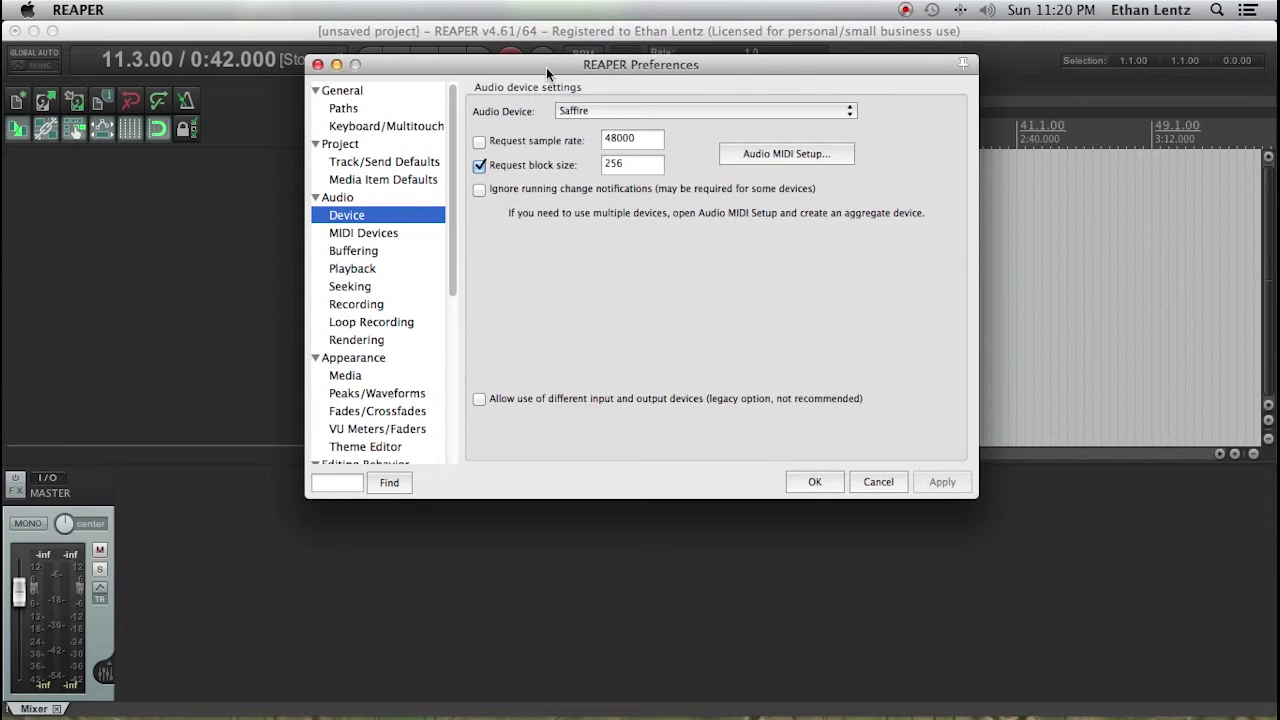
{"action": "left_click_drag", "start_coordinate": [547, 73], "coordinate": [540, 77]}
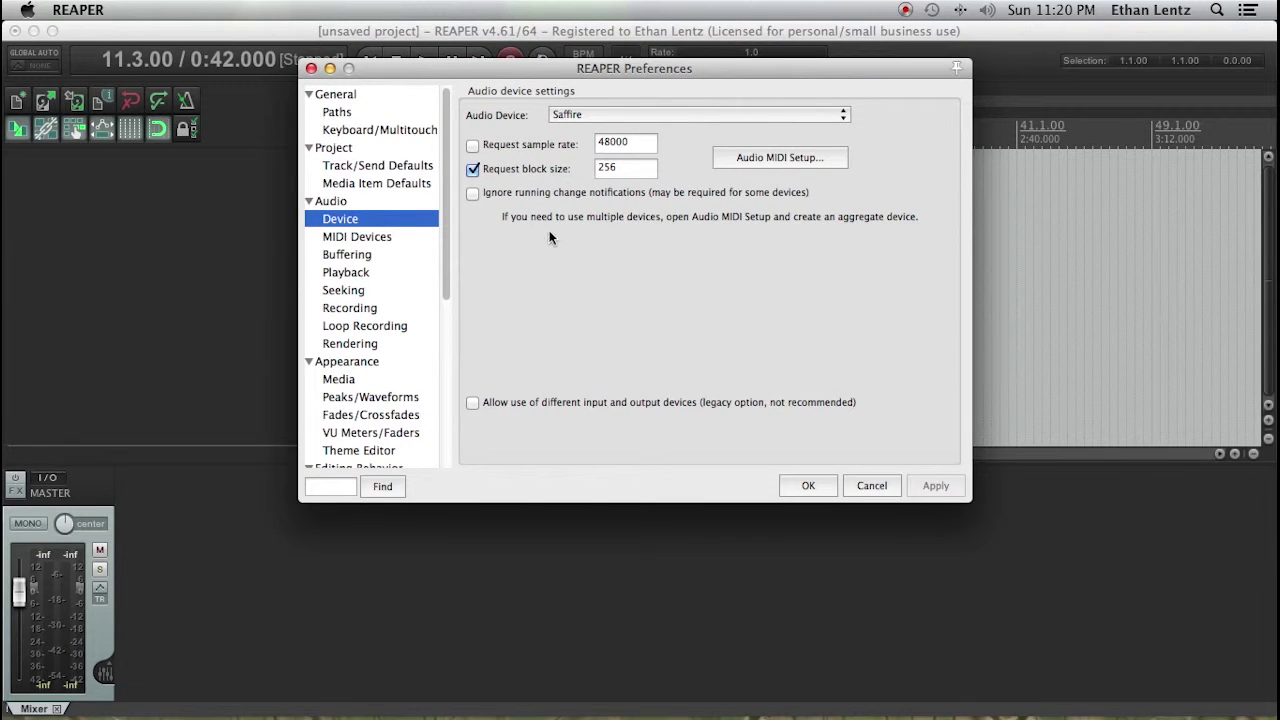
{"action": "left_click_drag", "start_coordinate": [470, 74], "coordinate": [449, 71]}
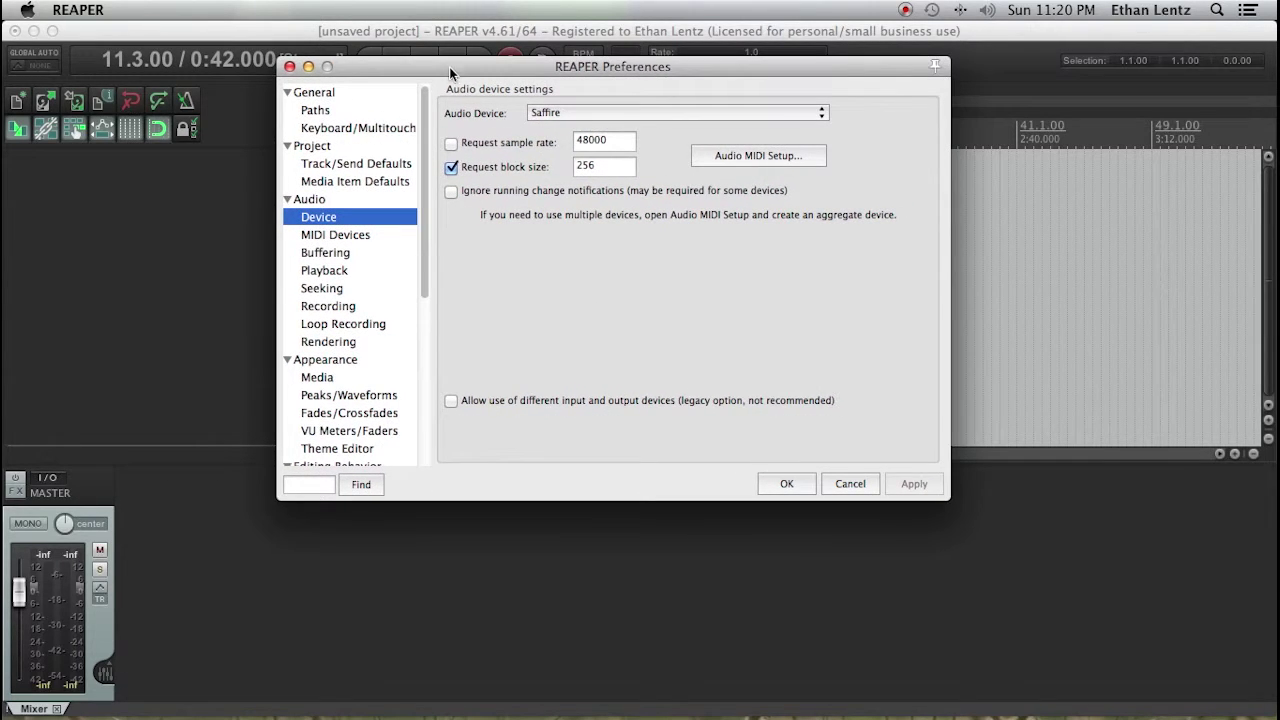
{"action": "left_click", "coordinate": [786, 483]}
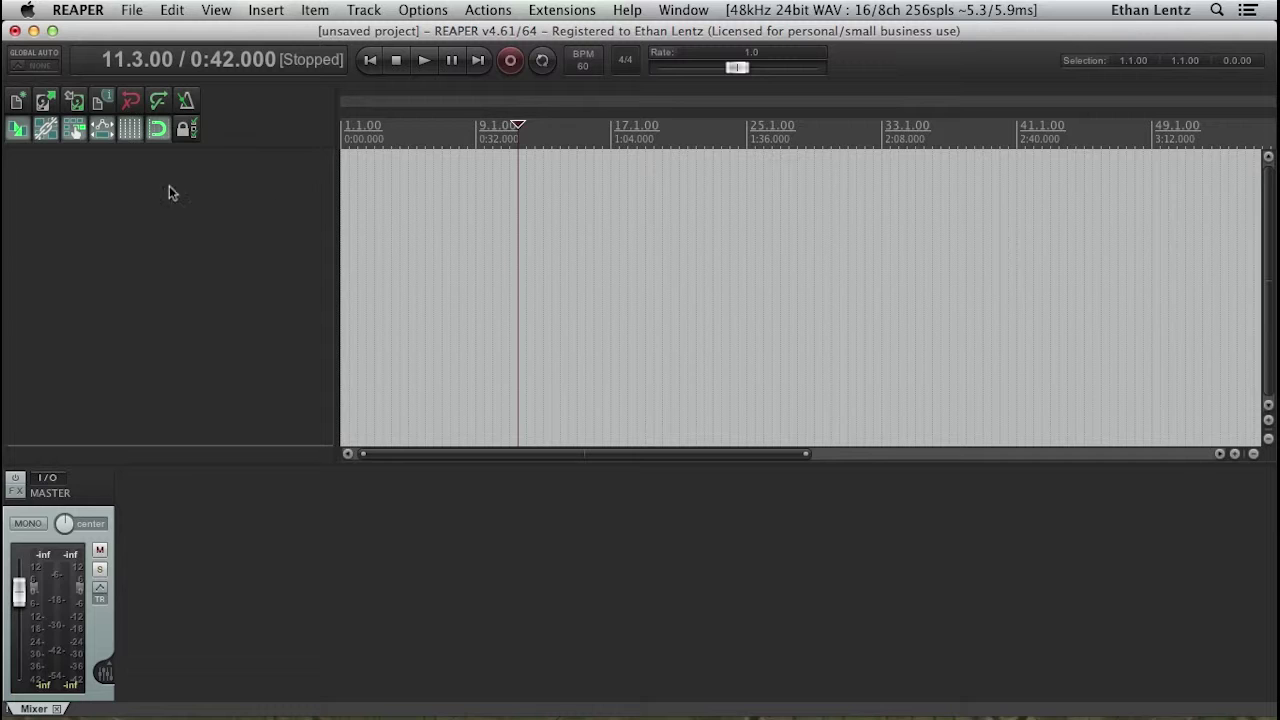
Step: Add two blank tracks to the project and delete both again
{"action": "double_click", "coordinate": [243, 180]}
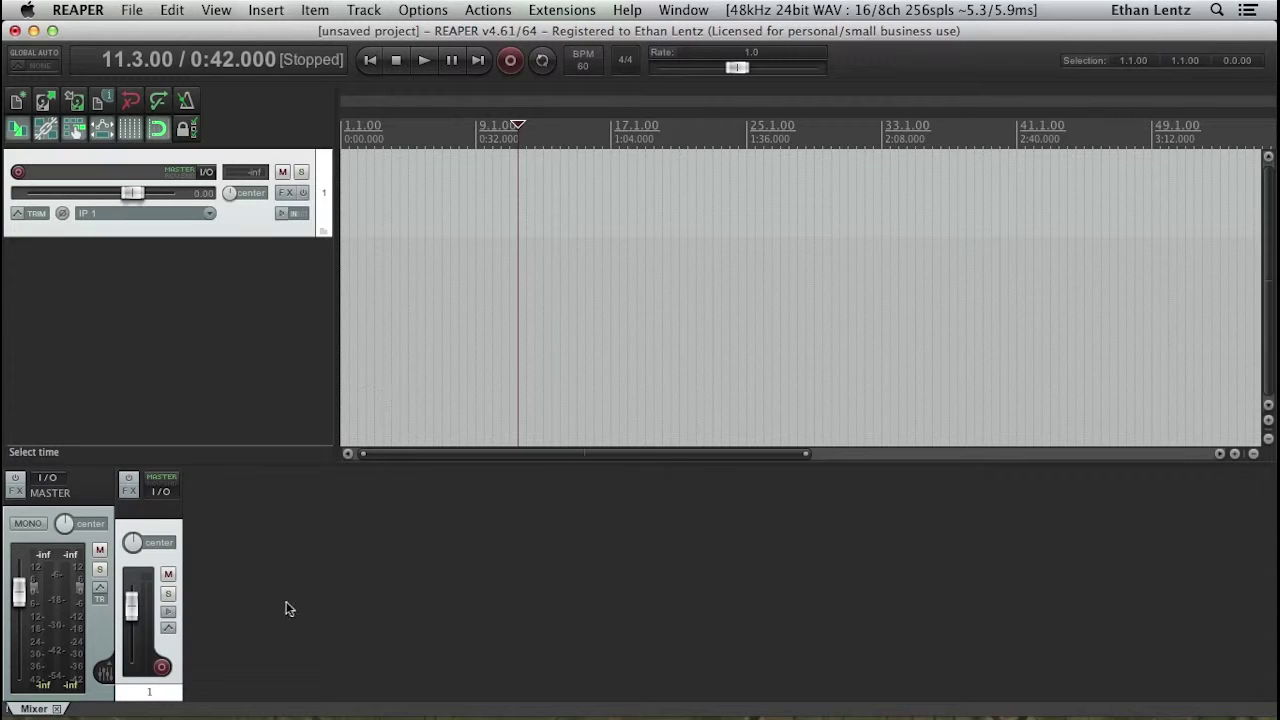
{"action": "double_click", "coordinate": [238, 588]}
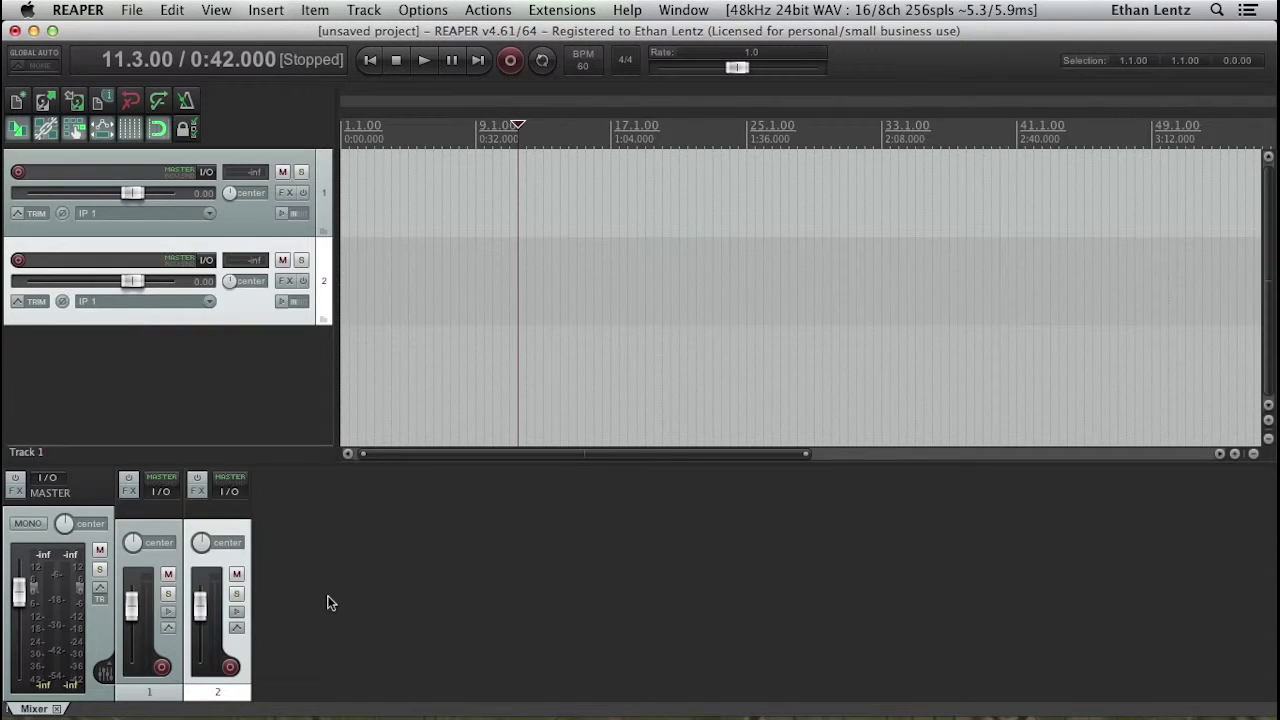
{"action": "left_click", "coordinate": [328, 210], "text": "shift"}
{"action": "key", "text": "Delete"}
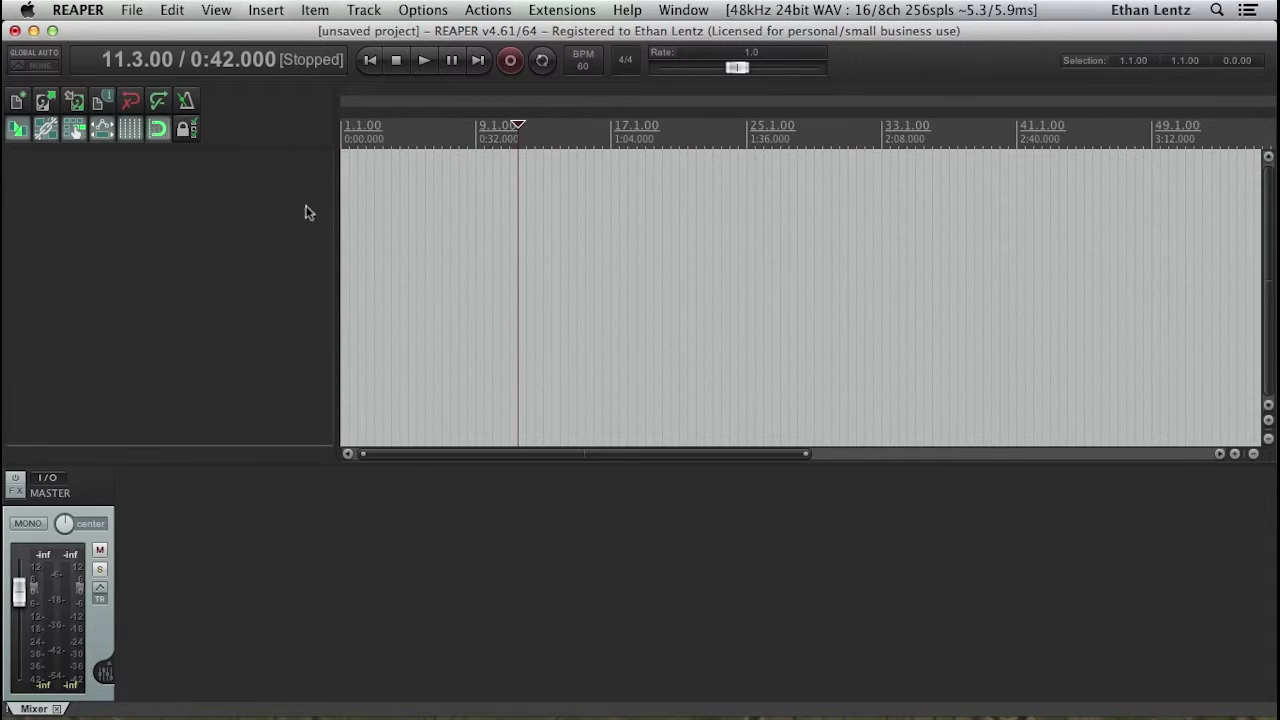
Step: Insert three tracks named Test after the last touched track
{"action": "left_click", "coordinate": [366, 9]}
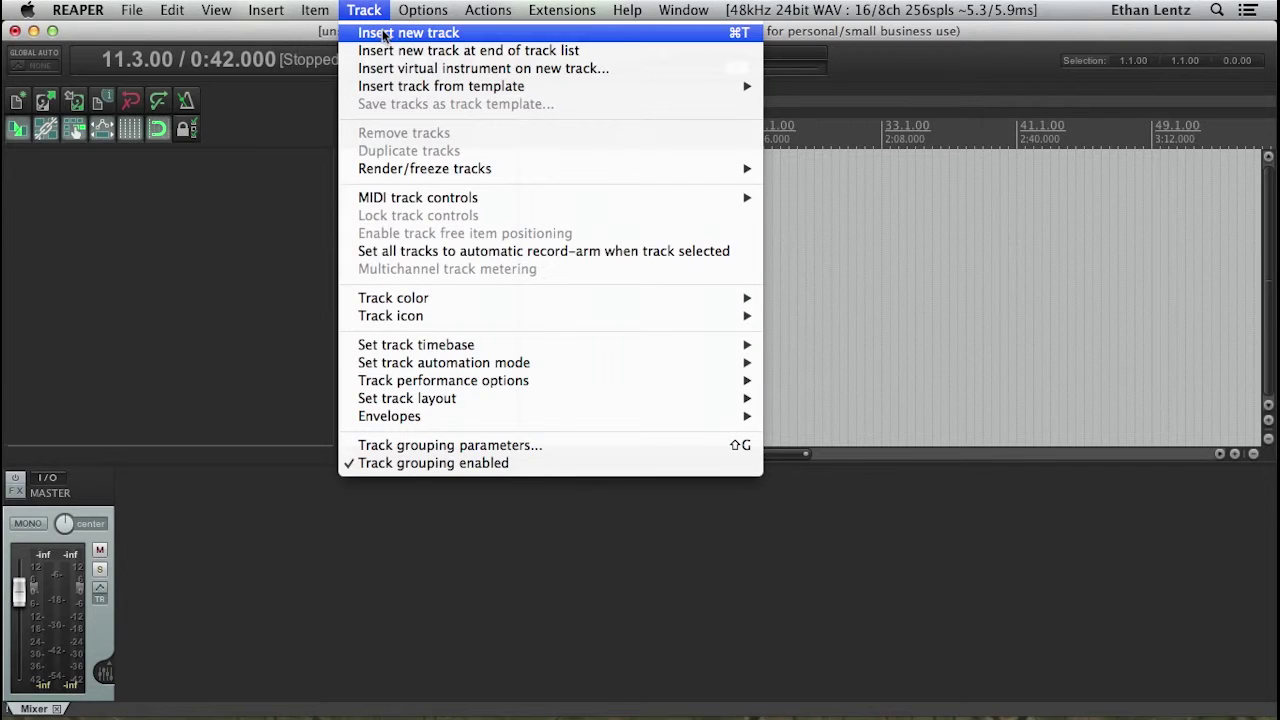
{"action": "mouse_move", "coordinate": [264, 11]}
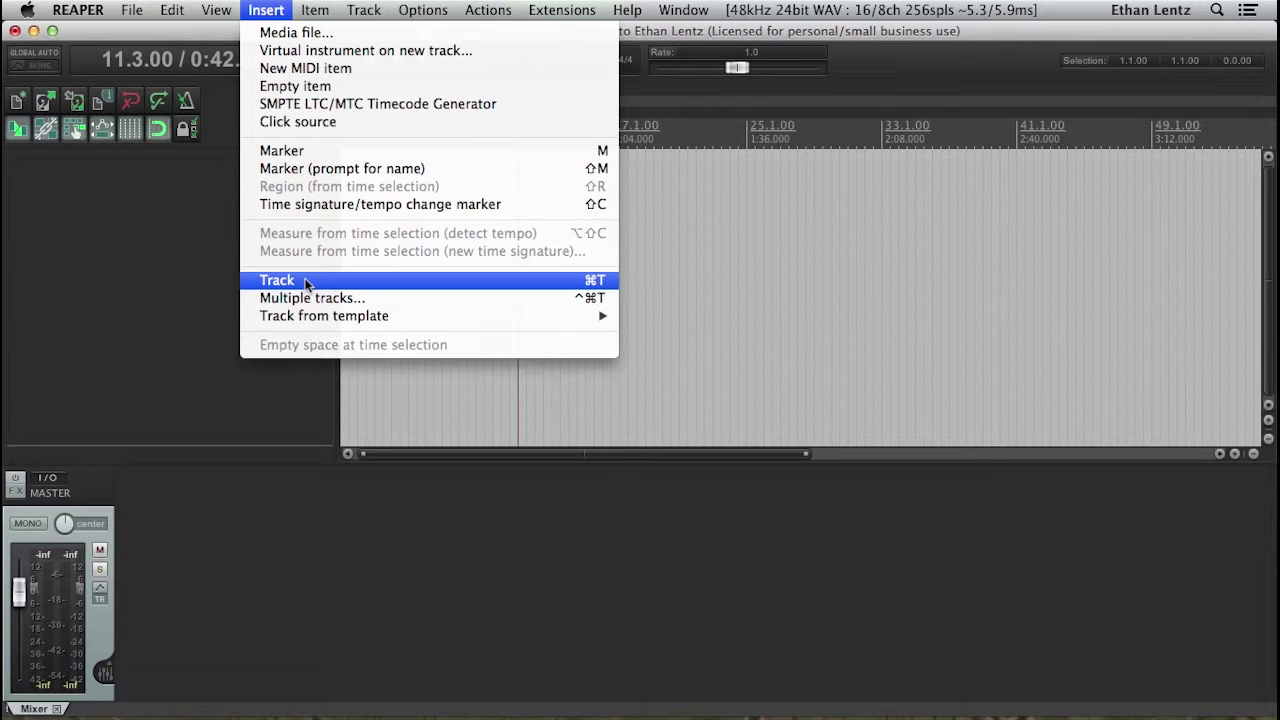
{"action": "left_click", "coordinate": [360, 298]}
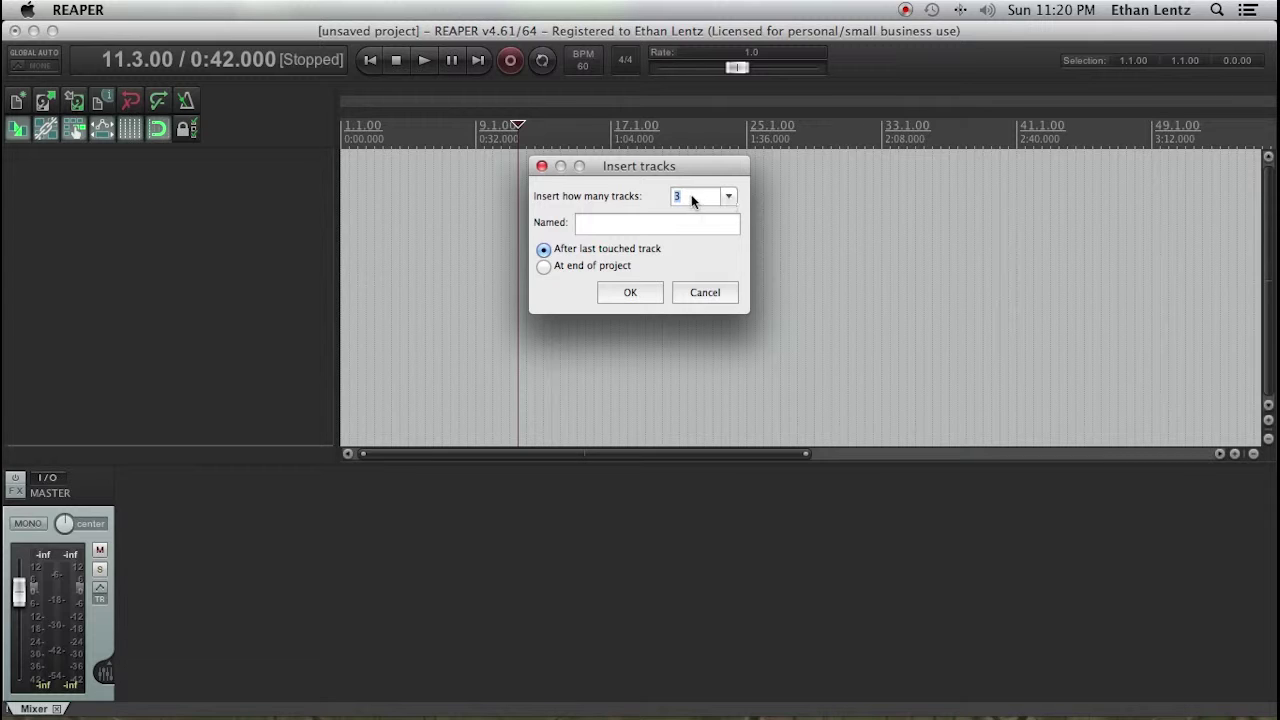
{"action": "left_click", "coordinate": [730, 199]}
{"action": "left_click", "coordinate": [730, 199]}
{"action": "left_click", "coordinate": [729, 197]}
{"action": "left_click", "coordinate": [688, 249]}
{"action": "left_click", "coordinate": [620, 228]}
{"action": "type", "text": "Test"}
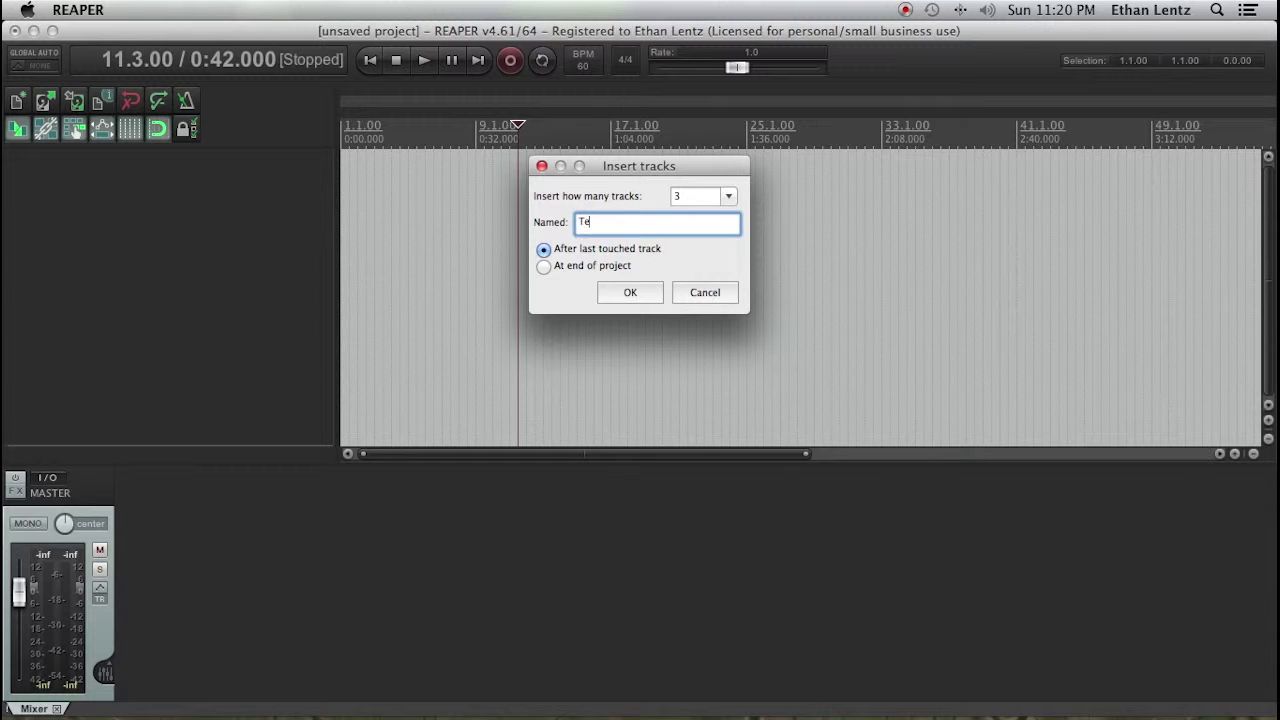
{"action": "left_click", "coordinate": [635, 294]}
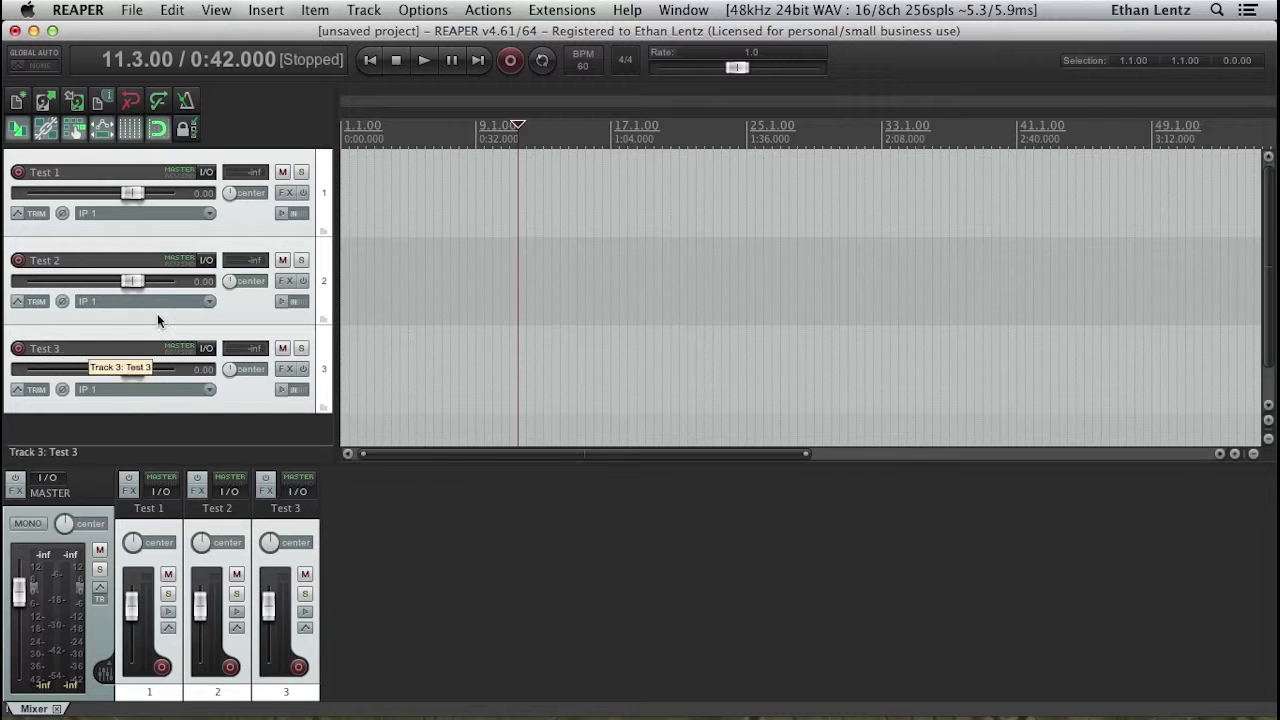
Step: Examine the mono and MIDI input options available for track Test 1
{"action": "left_click", "coordinate": [238, 225]}
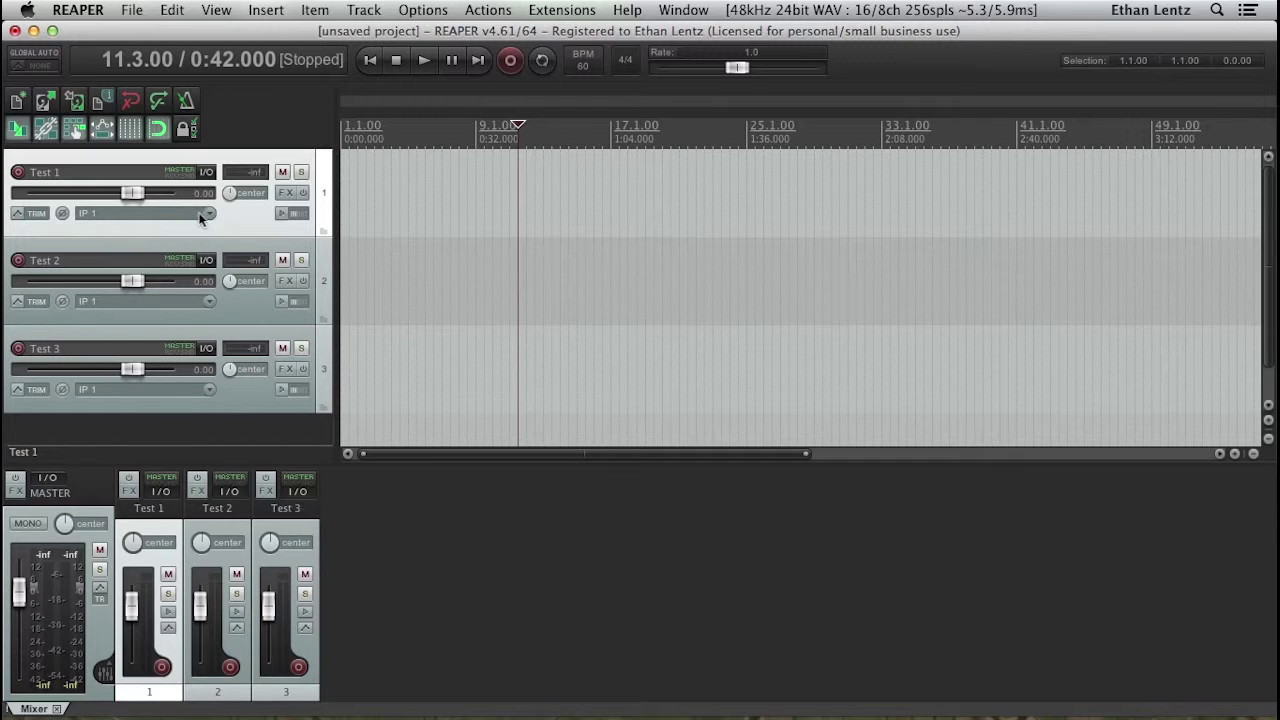
{"action": "left_click", "coordinate": [130, 213]}
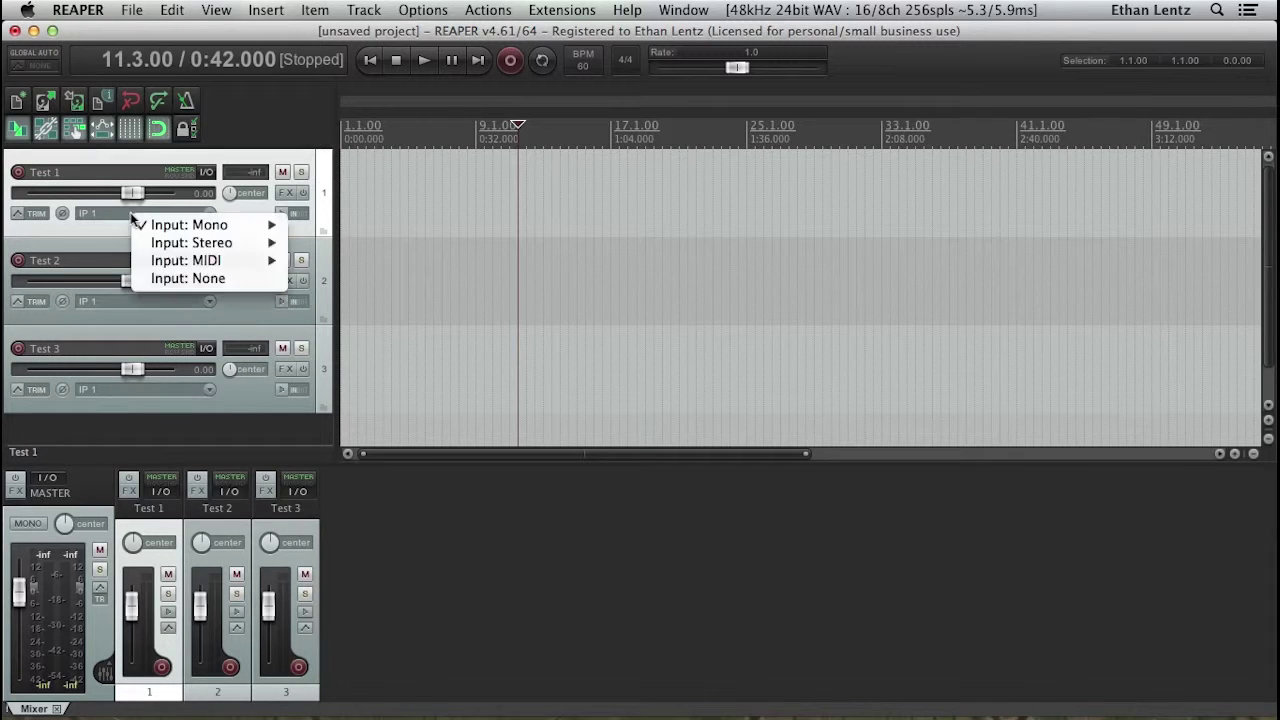
{"action": "mouse_move", "coordinate": [200, 226]}
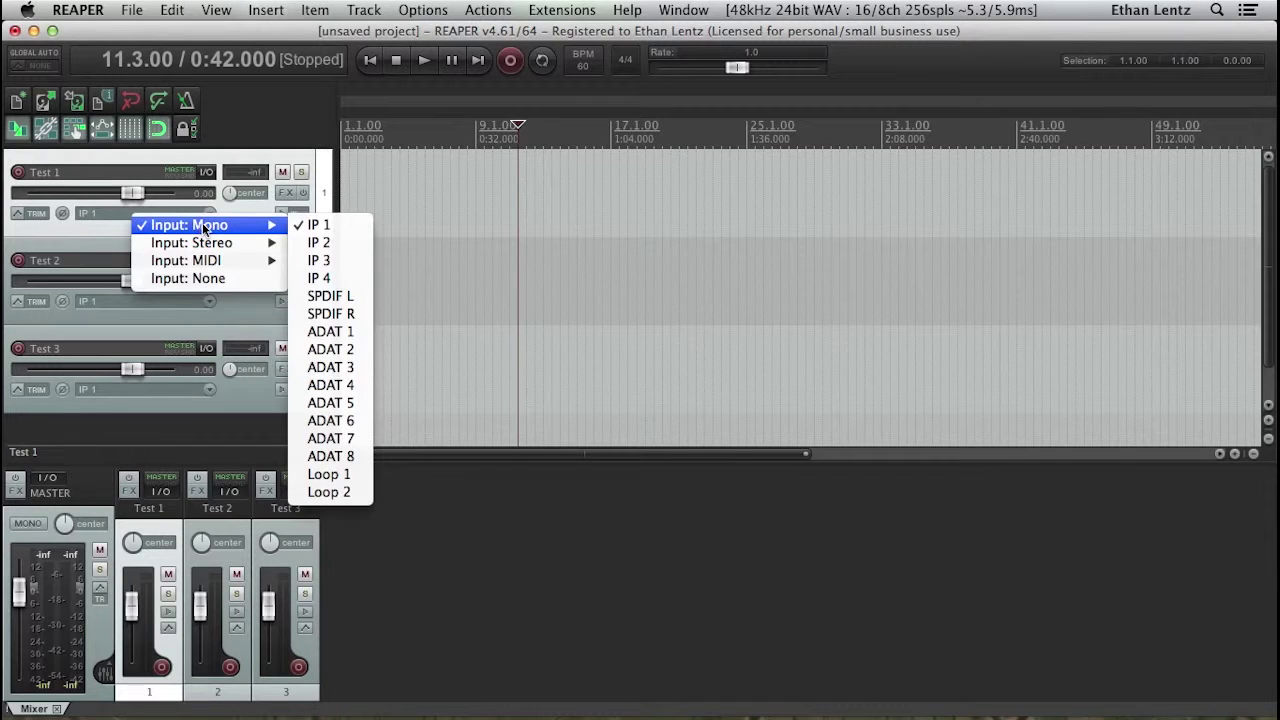
{"action": "mouse_move", "coordinate": [224, 265]}
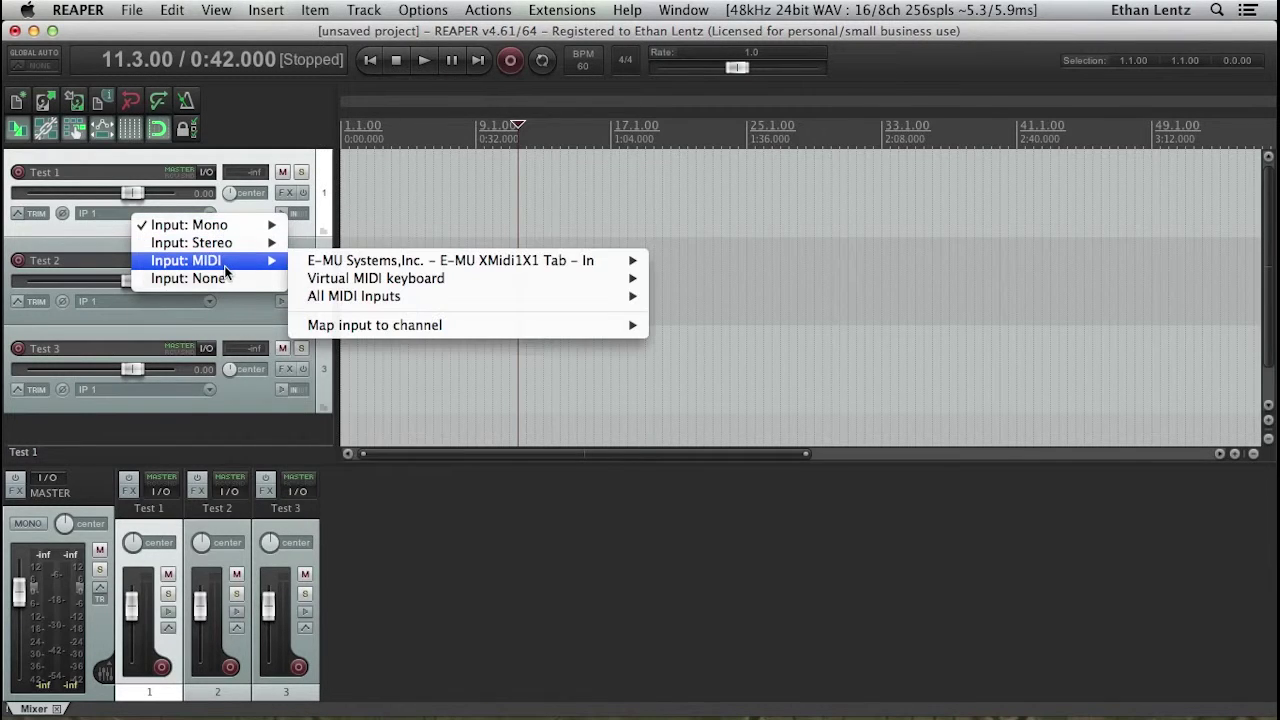
{"action": "left_click", "coordinate": [97, 231]}
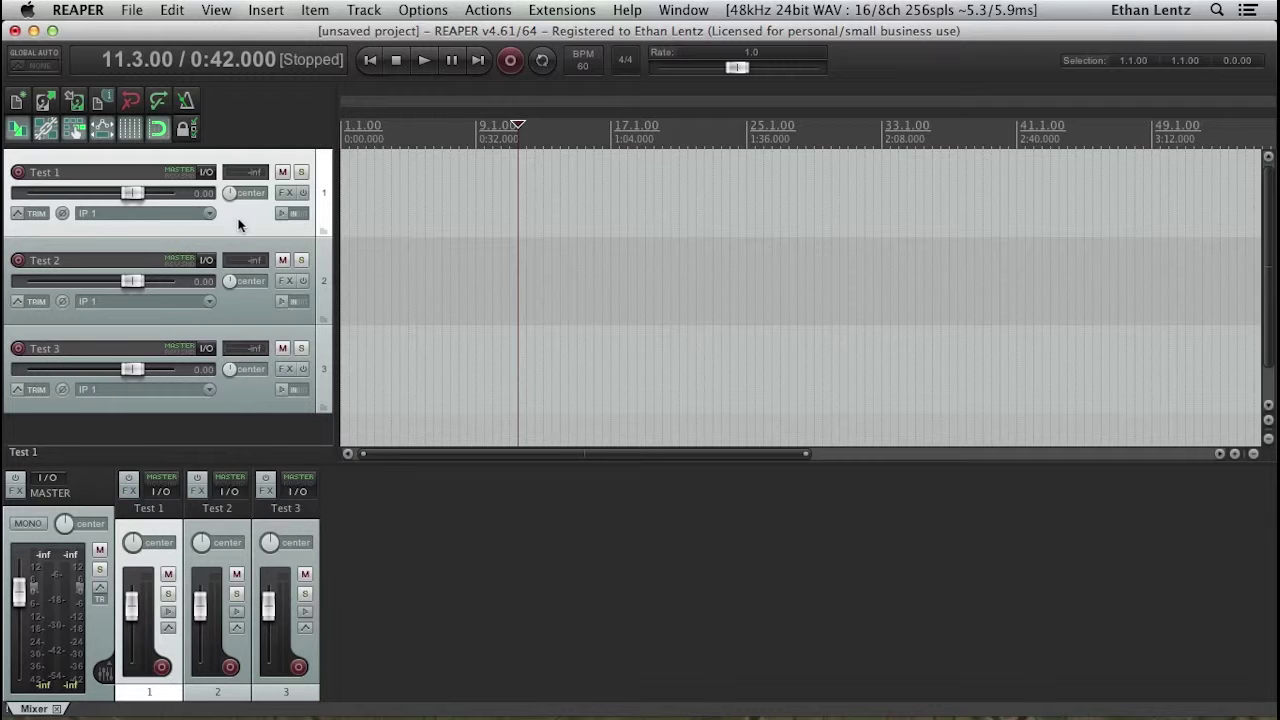
Step: Select all three Test tracks and try to assign mono inputs IP 1 to IP 3 to them sequentially
{"action": "left_click", "coordinate": [249, 406], "text": "shift"}
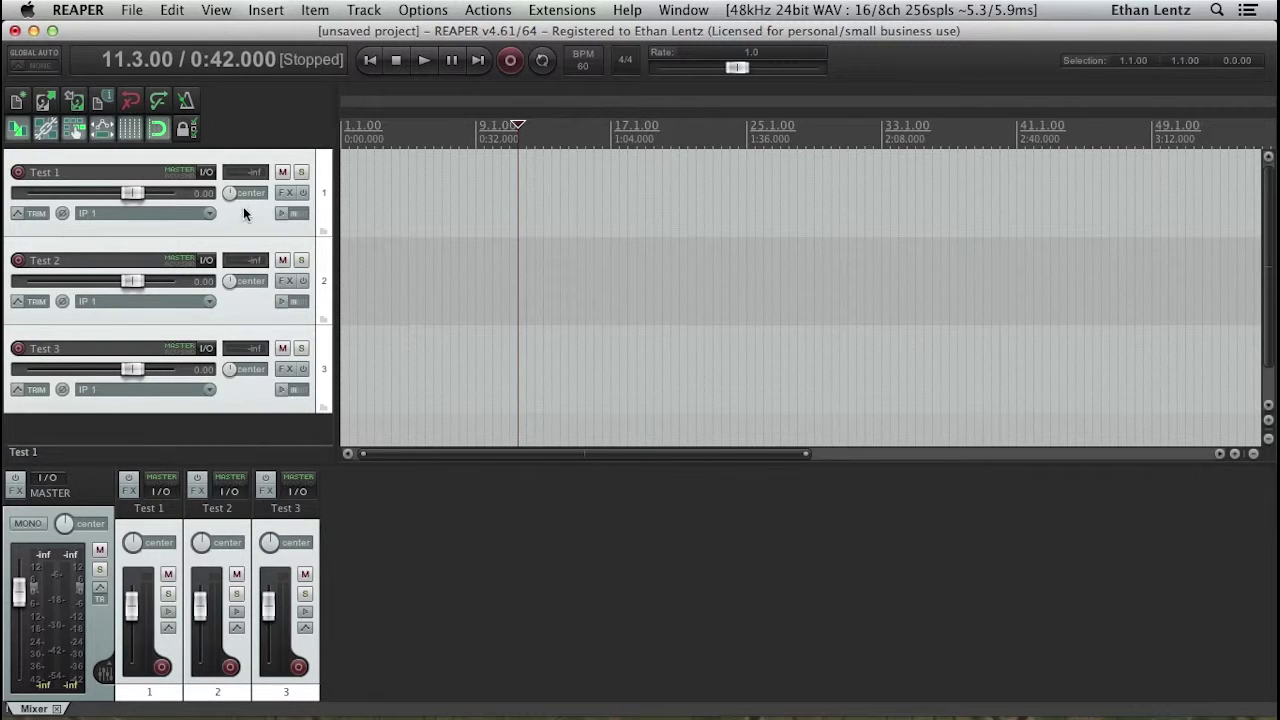
{"action": "left_click", "coordinate": [164, 214]}
{"action": "mouse_move", "coordinate": [240, 255]}
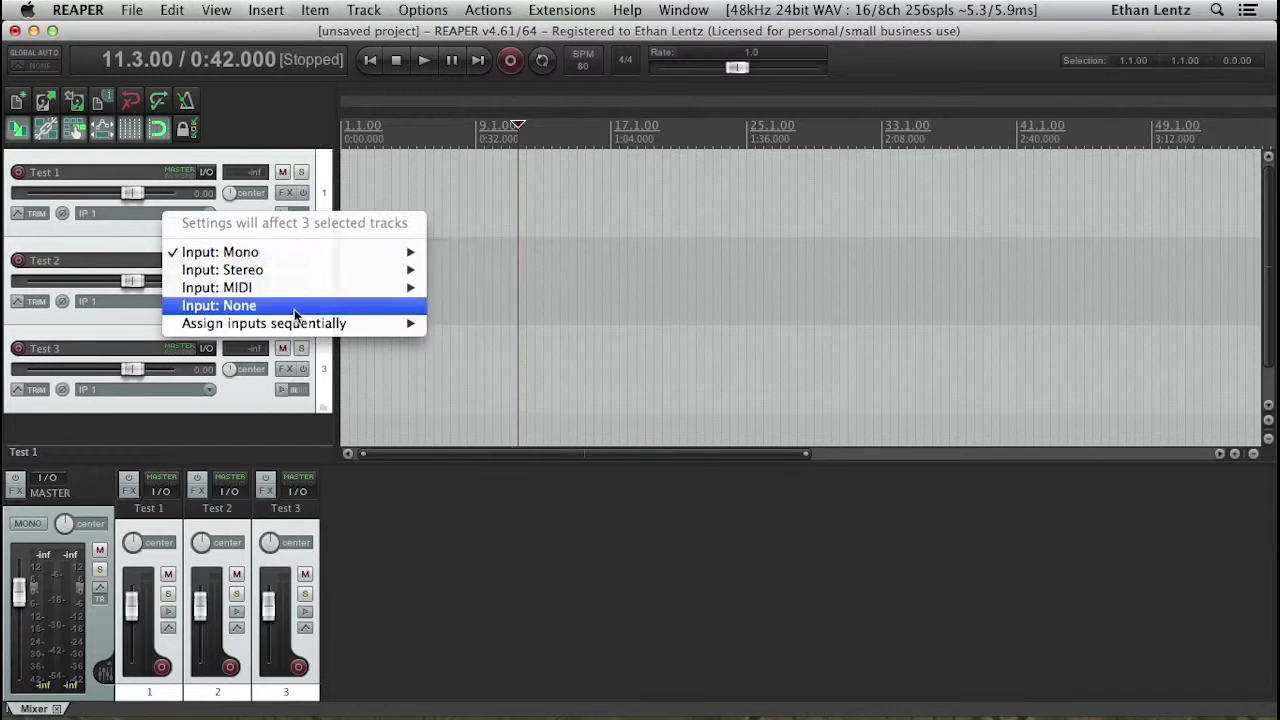
{"action": "mouse_move", "coordinate": [298, 323]}
{"action": "mouse_move", "coordinate": [500, 326]}
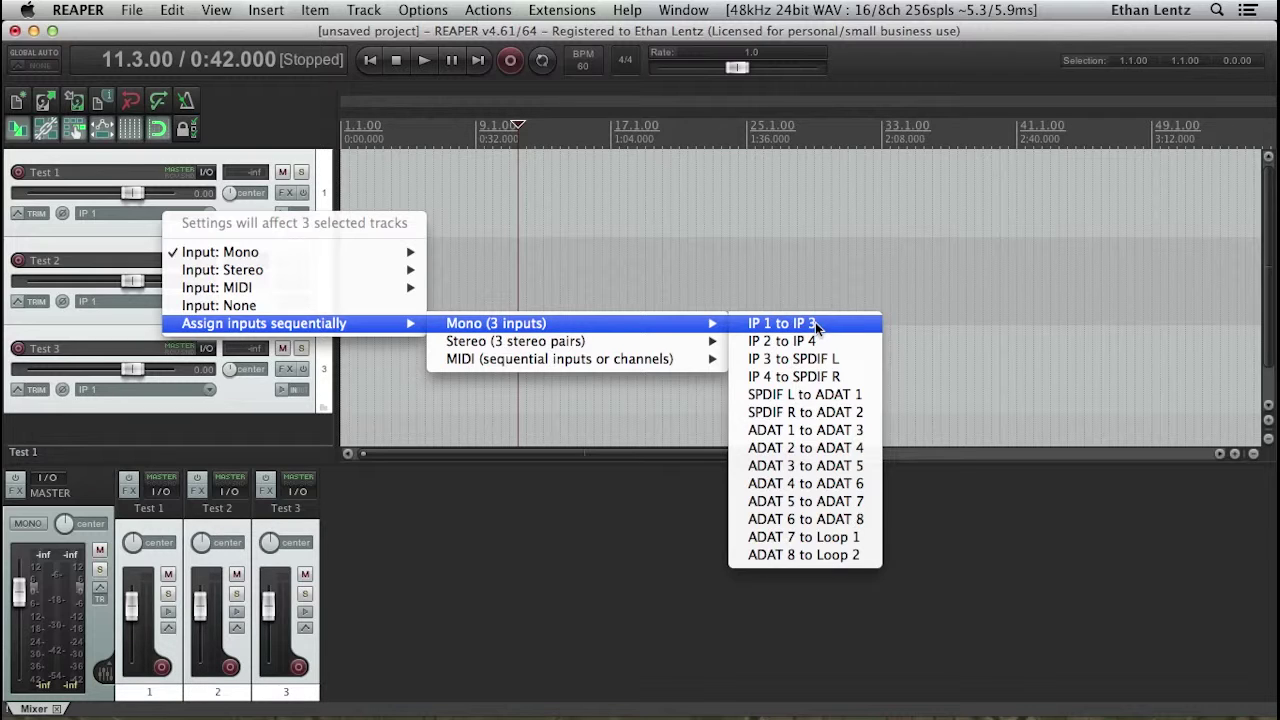
{"action": "left_click", "coordinate": [813, 323]}
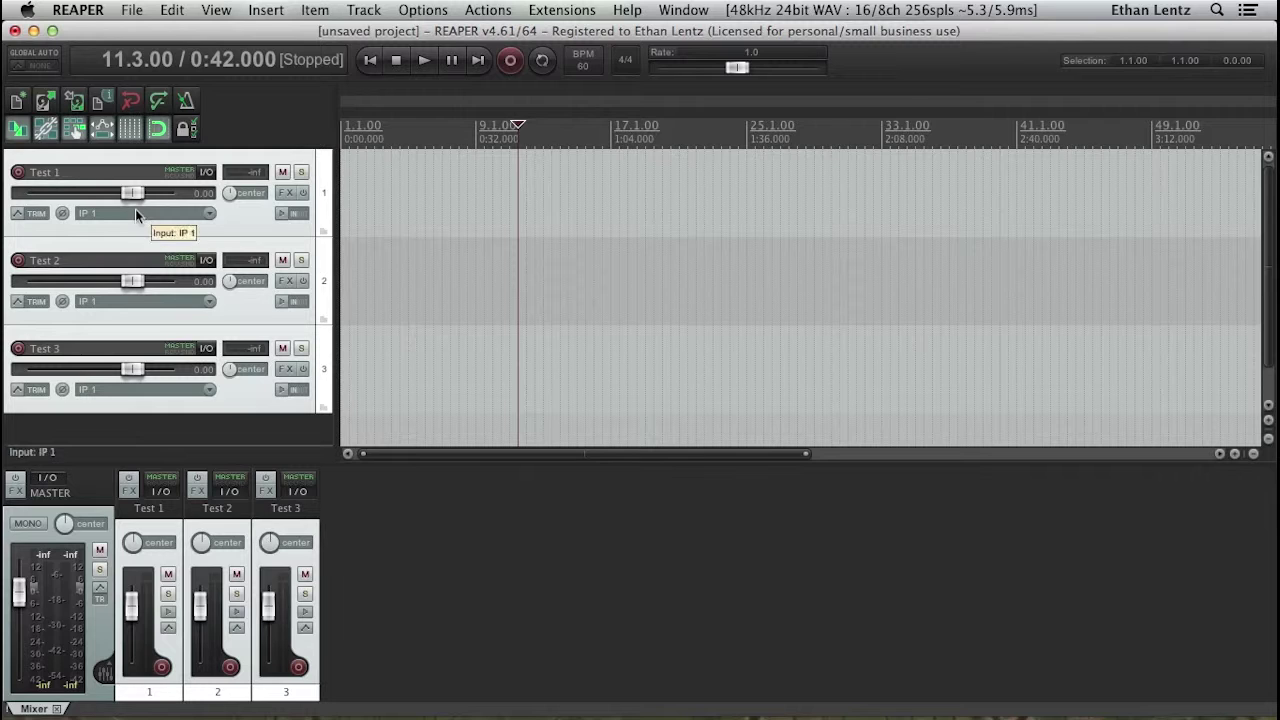
Step: Arm the three Test tracks for recording and record a short audio take from the project start
{"action": "left_click", "coordinate": [18, 172]}
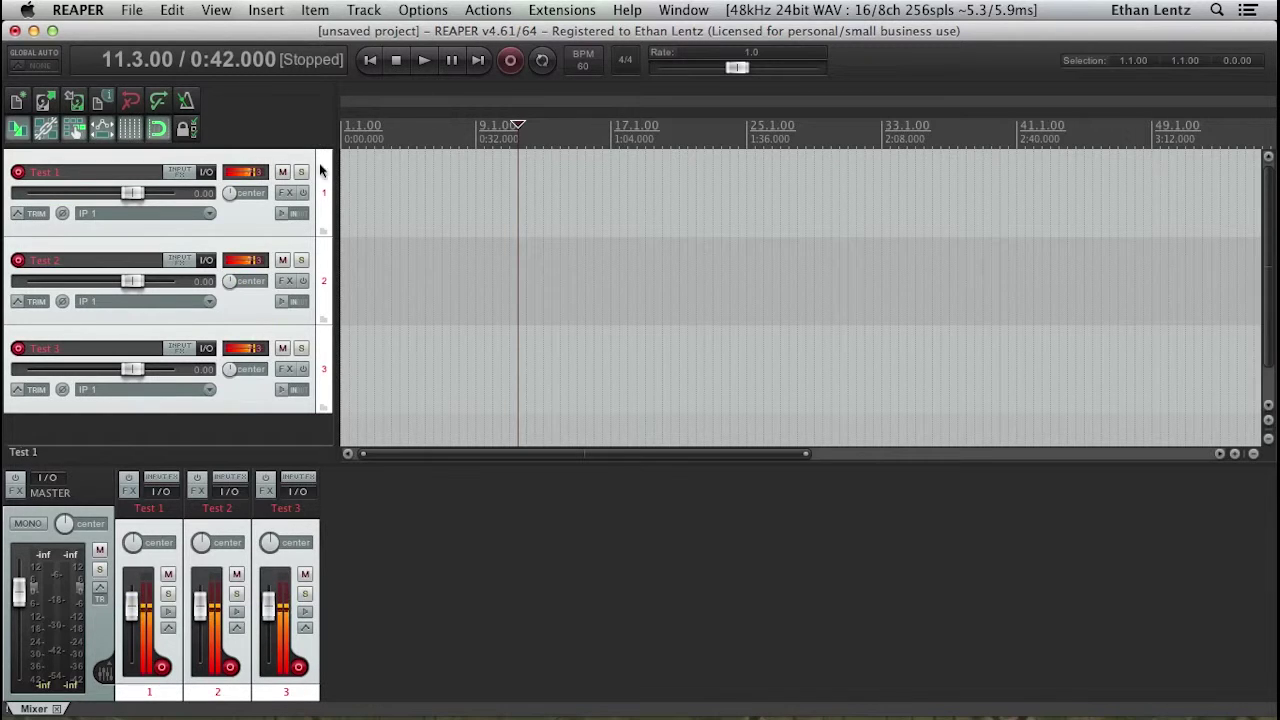
{"action": "left_click", "coordinate": [370, 60]}
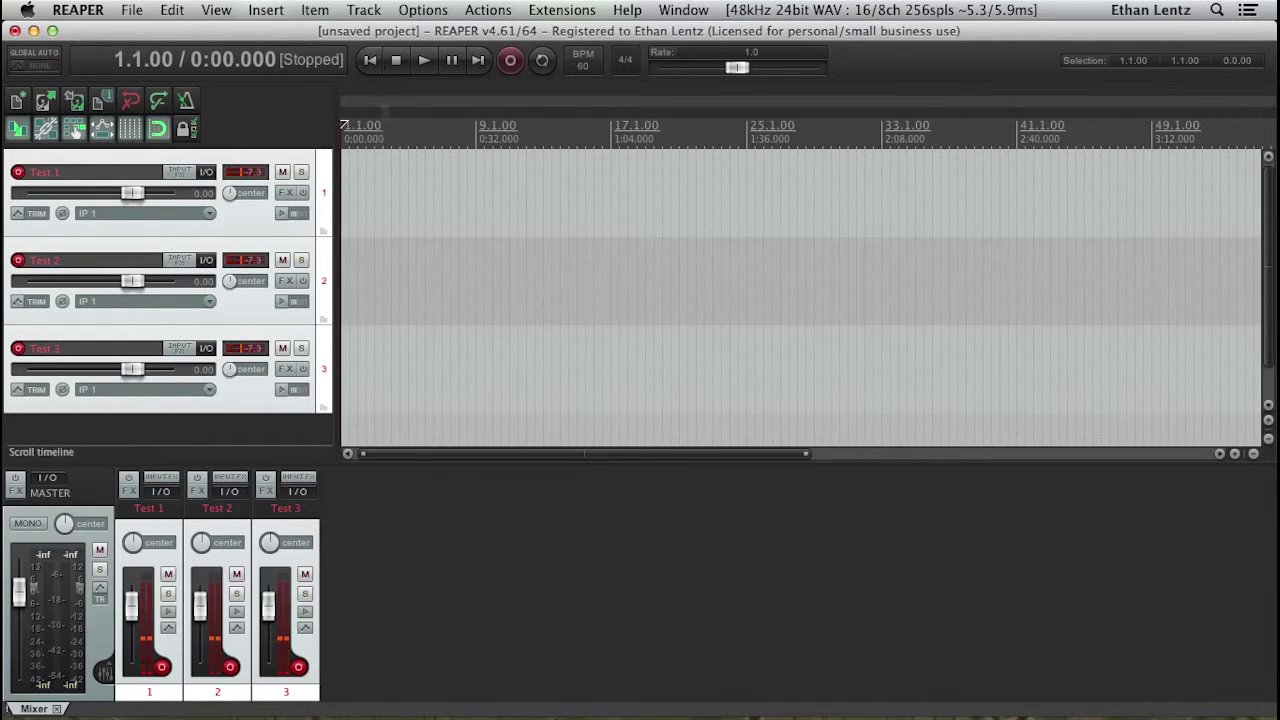
{"action": "left_click", "coordinate": [511, 61]}
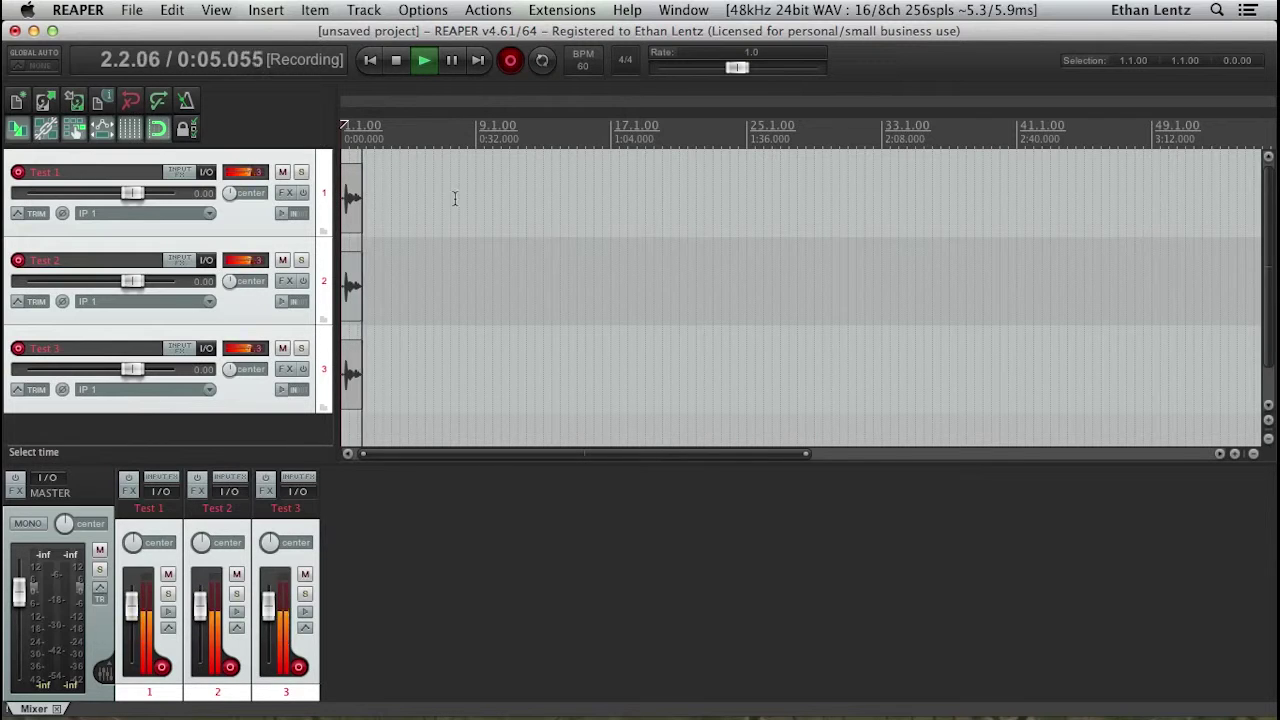
{"action": "left_click", "coordinate": [511, 62]}
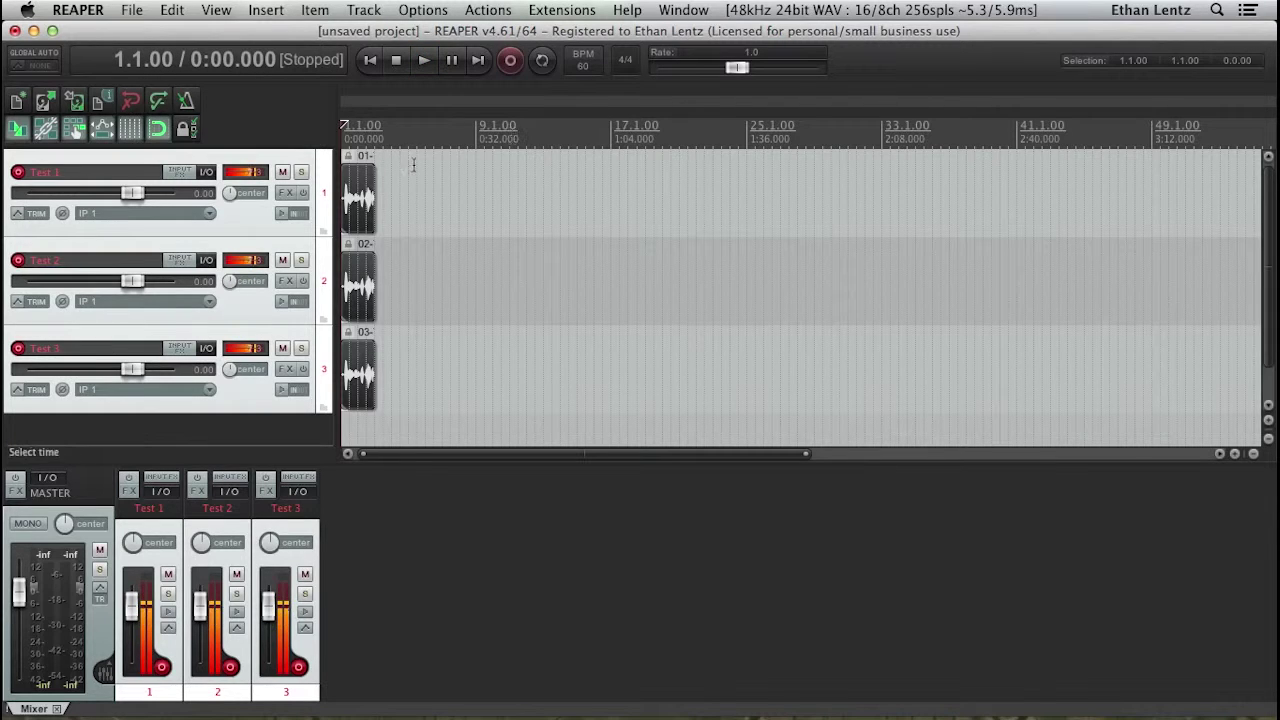
Step: Record a second audio take on the three armed tracks starting at 0:10.000 and stop the recording
{"action": "left_click", "coordinate": [383, 126]}
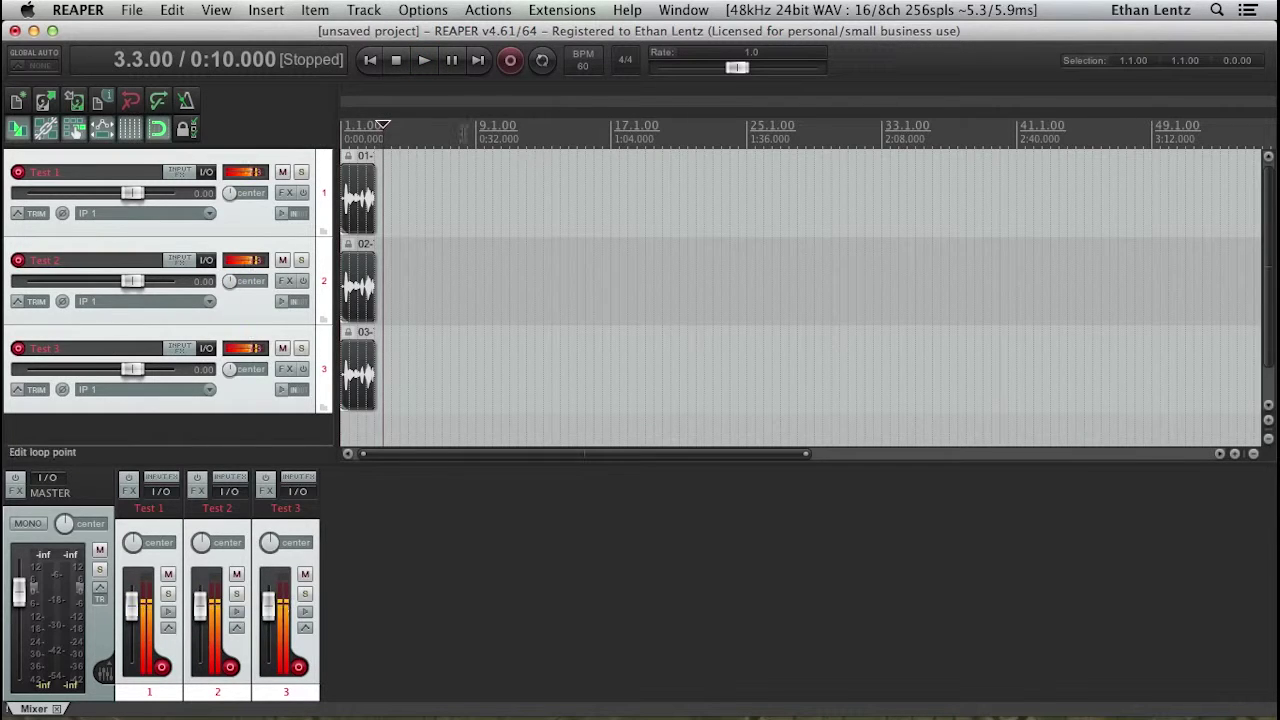
{"action": "left_click", "coordinate": [510, 59]}
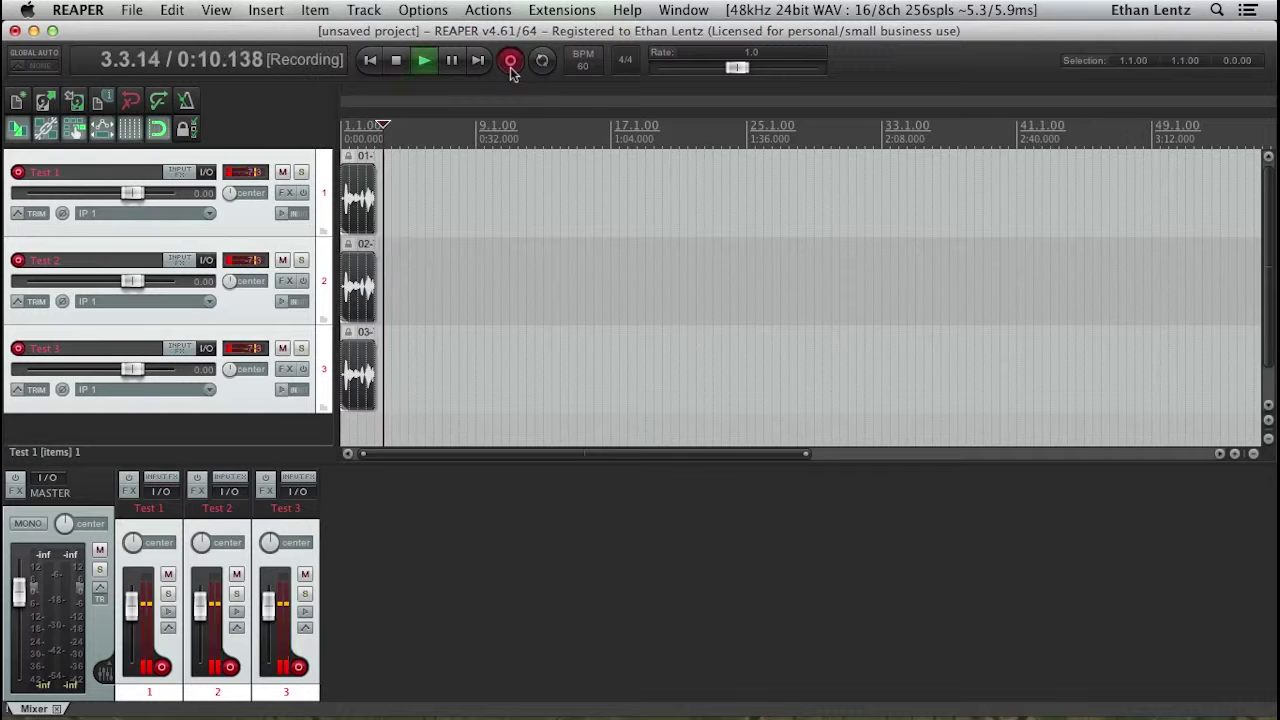
{"action": "left_click", "coordinate": [399, 65]}
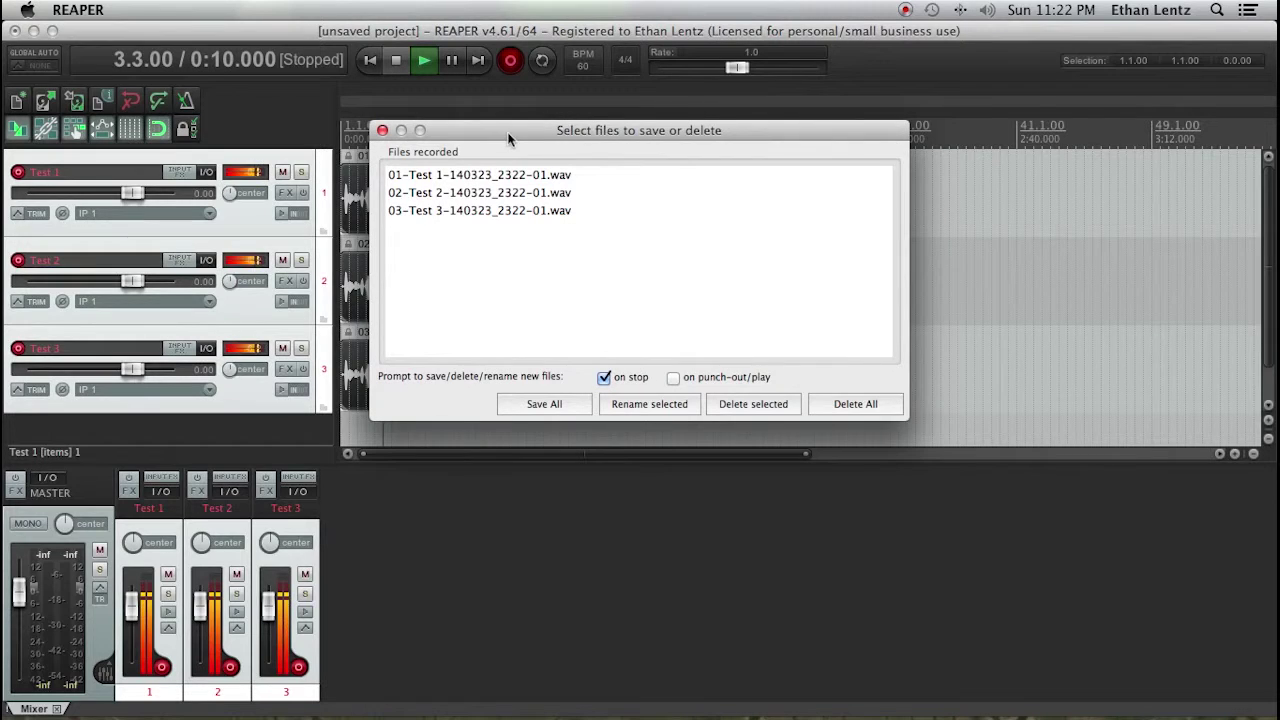
Step: Review the recorded files and open the filename chooser for the Test 1 recording, closing it without renaming
{"action": "left_click_drag", "start_coordinate": [508, 133], "coordinate": [497, 104]}
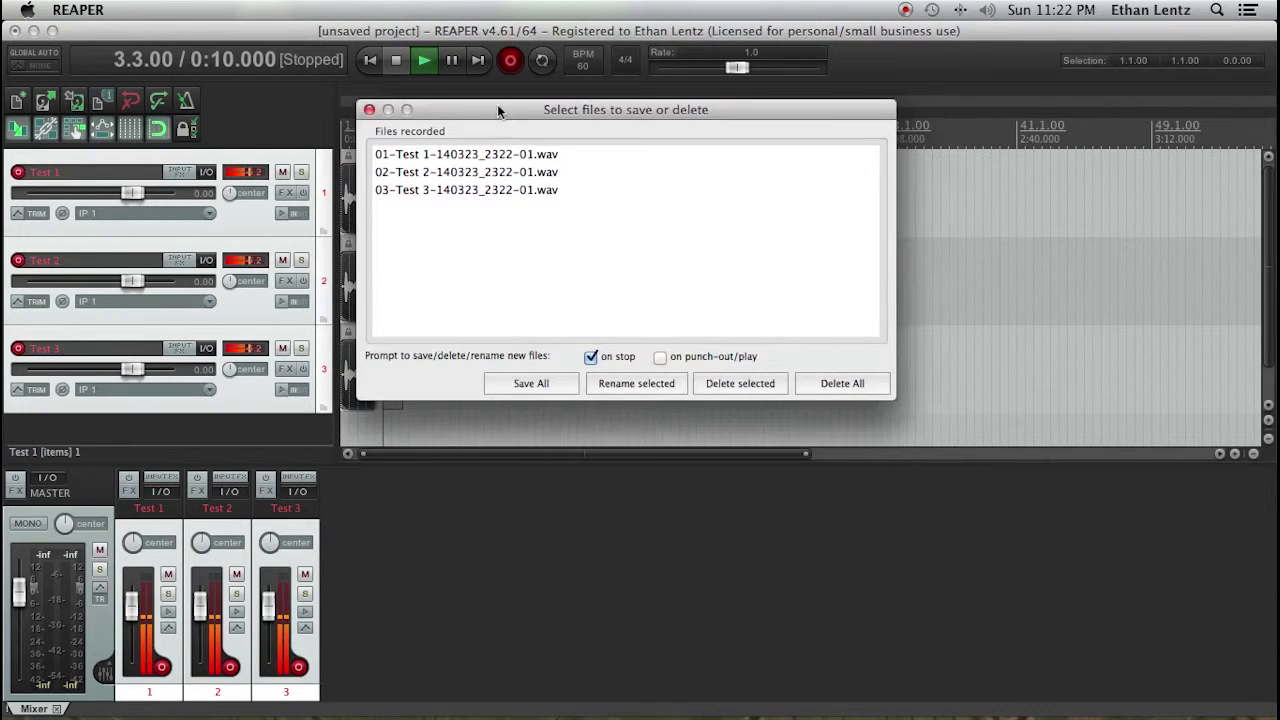
{"action": "left_click", "coordinate": [524, 156]}
{"action": "left_click", "coordinate": [528, 171]}
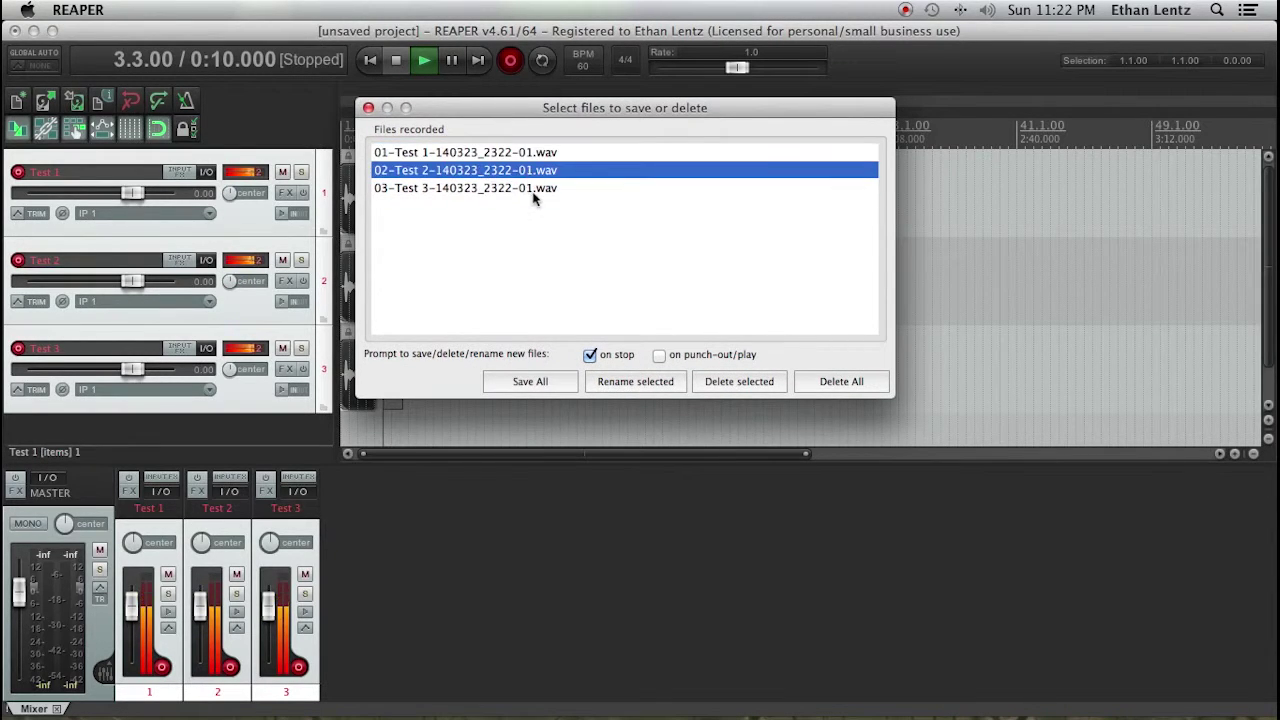
{"action": "left_click", "coordinate": [535, 190]}
{"action": "left_click", "coordinate": [537, 155]}
{"action": "left_click", "coordinate": [530, 171]}
{"action": "double_click", "coordinate": [522, 152]}
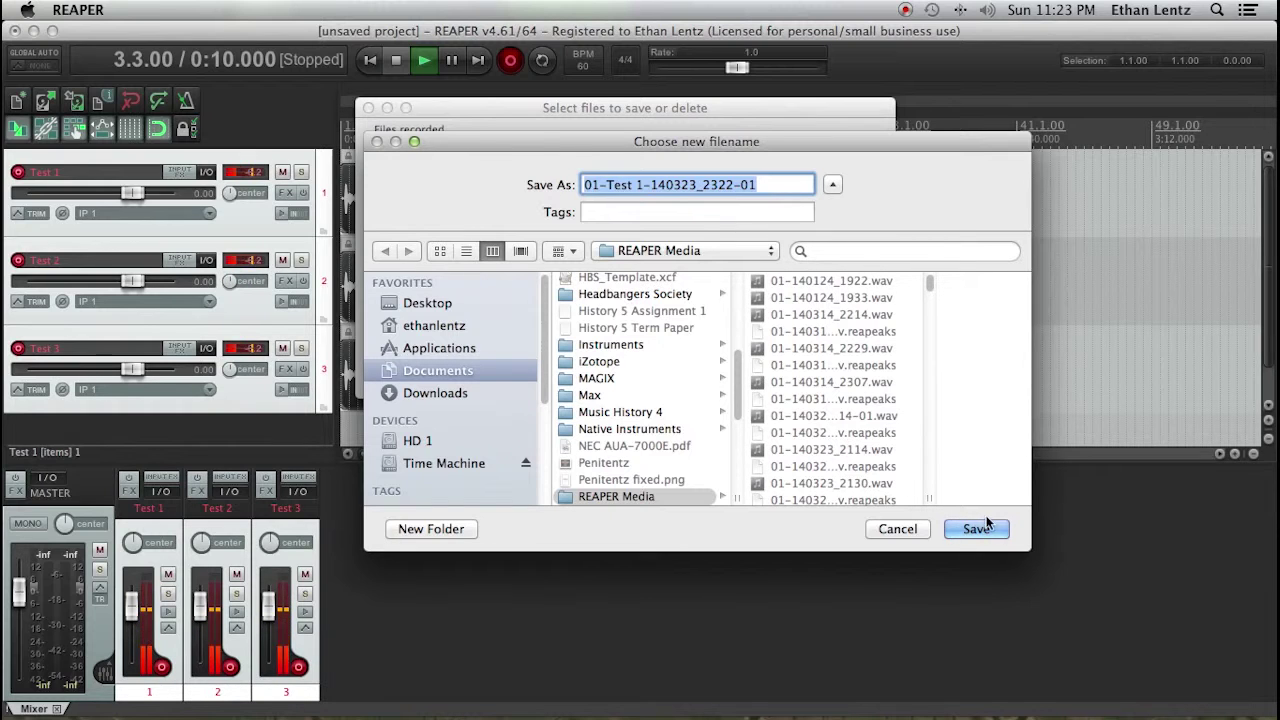
{"action": "left_click", "coordinate": [899, 530]}
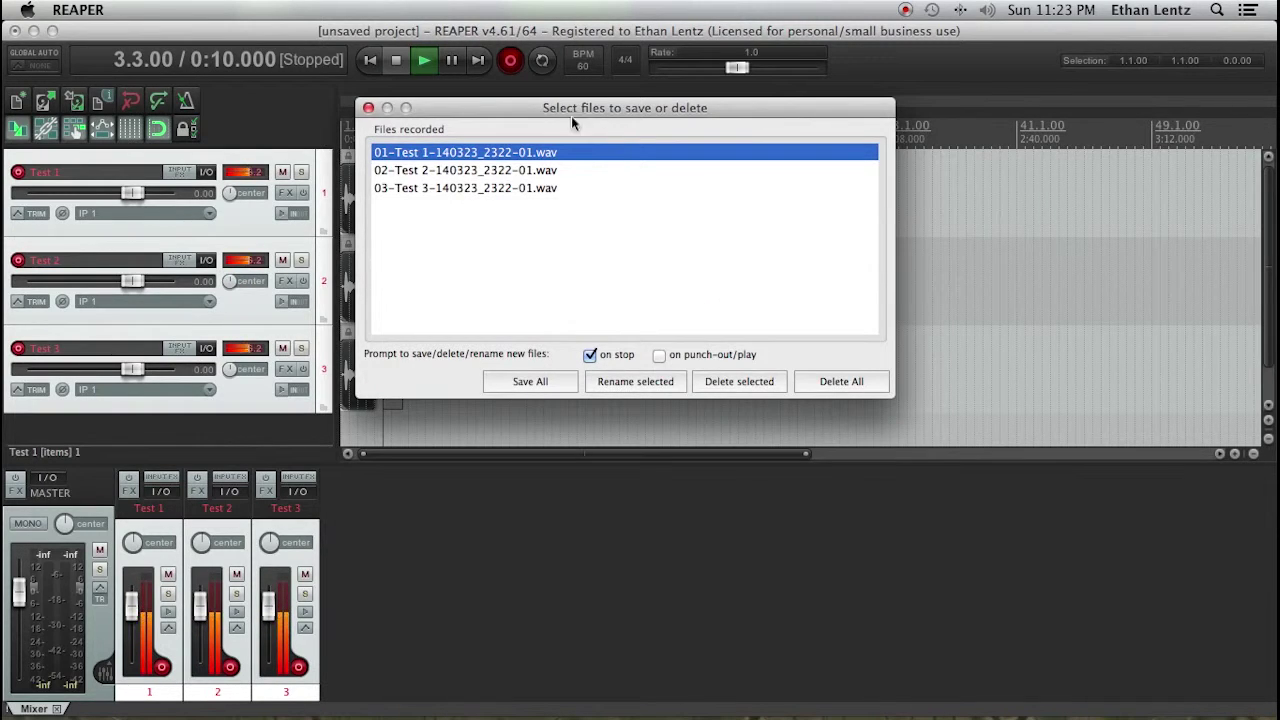
Step: Keep the second take by saving all three recorded WAV files
{"action": "left_click_drag", "start_coordinate": [513, 104], "coordinate": [533, 116]}
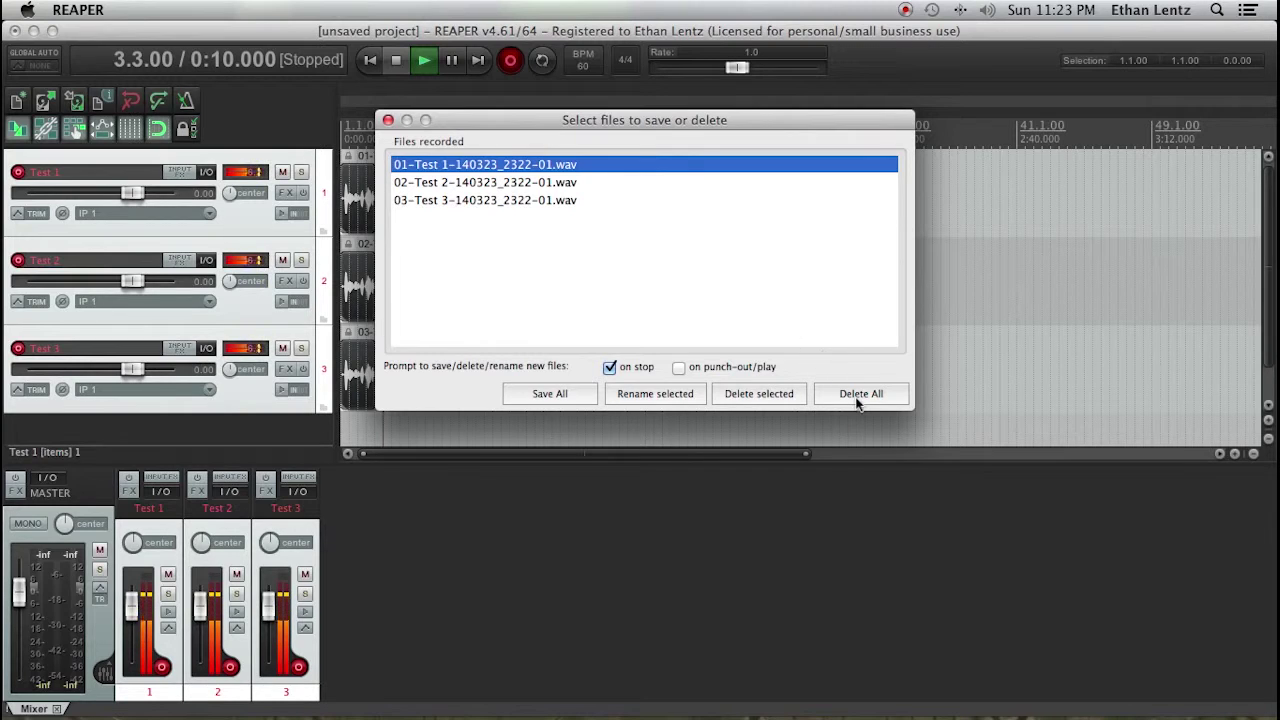
{"action": "left_click", "coordinate": [549, 393]}
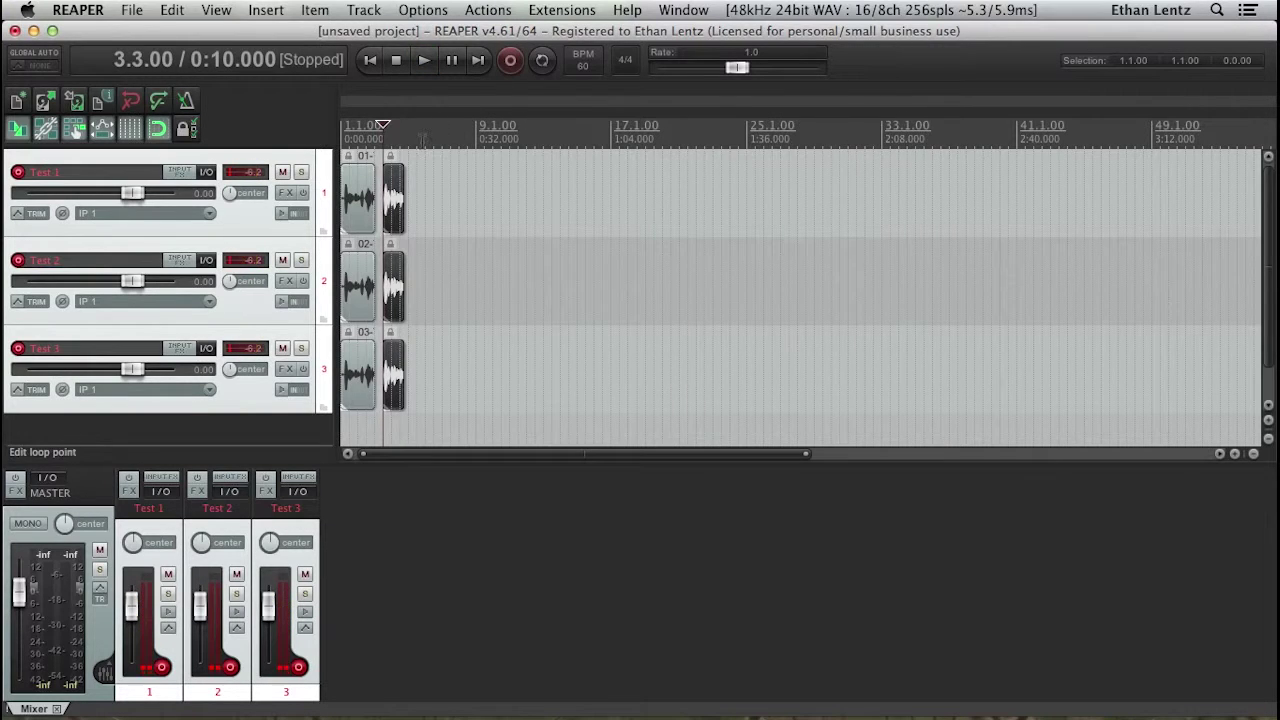
Step: Place the edit cursor at 0:20.000 and disarm the three Test tracks
{"action": "left_click", "coordinate": [423, 140]}
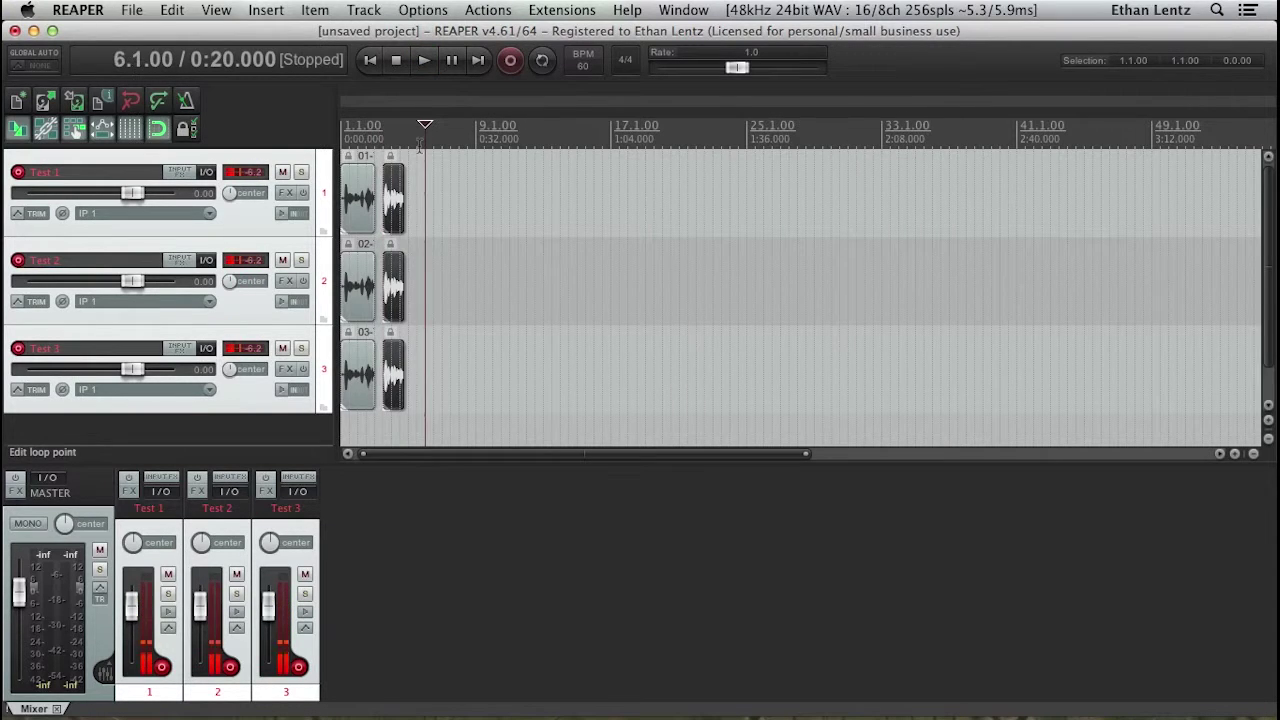
{"action": "left_click", "coordinate": [17, 173]}
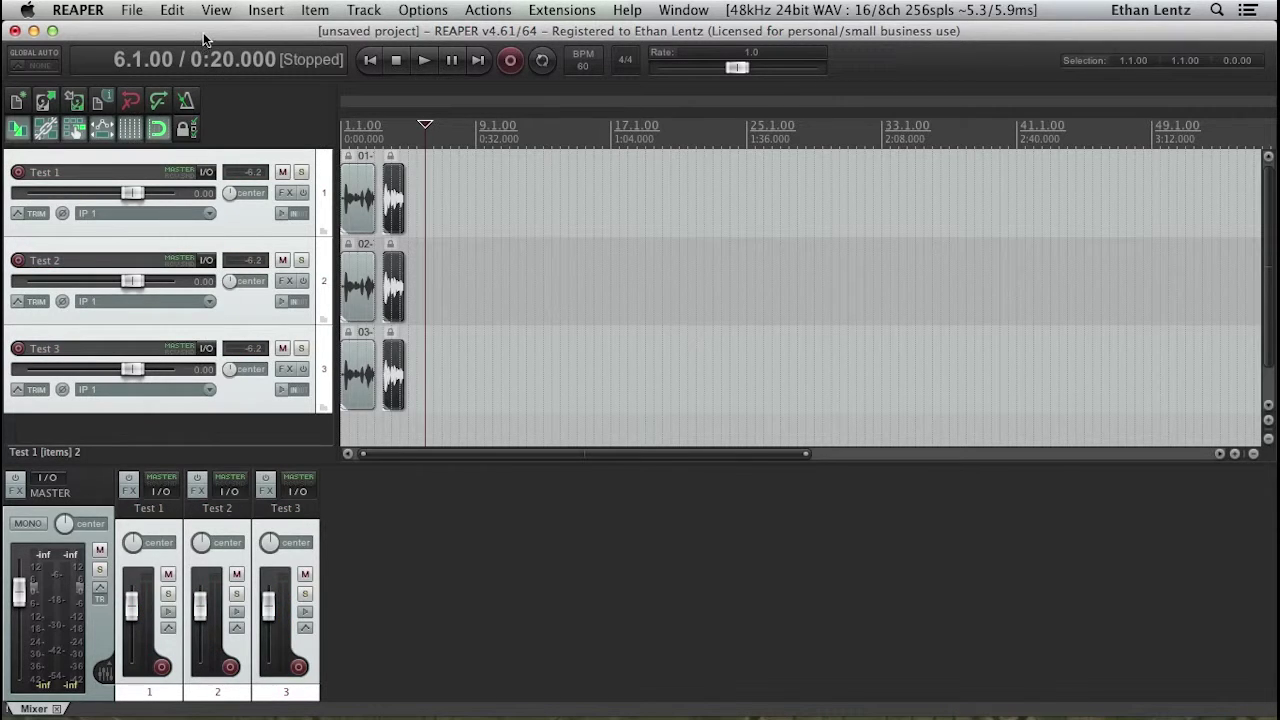
Step: Review the MIDI device preferences, check the enable options of the E-MU XMidi1X1 input, and close the preferences
{"action": "left_click", "coordinate": [78, 11]}
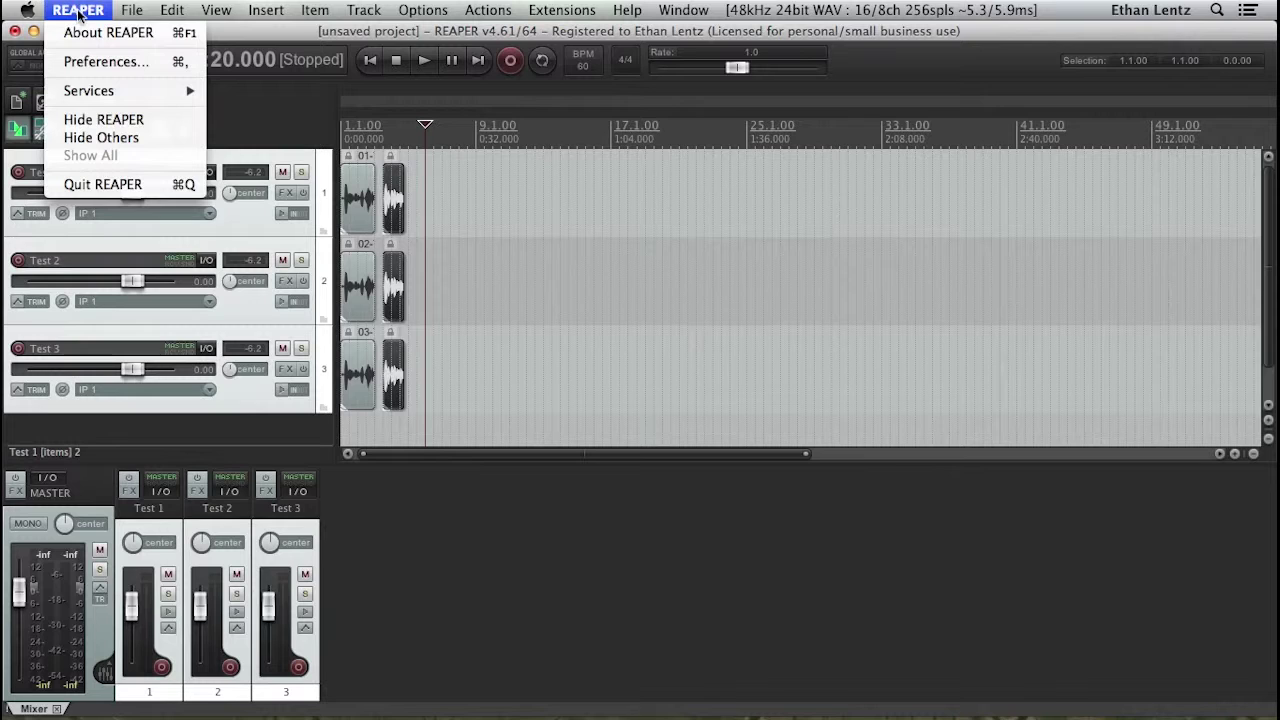
{"action": "left_click", "coordinate": [105, 64]}
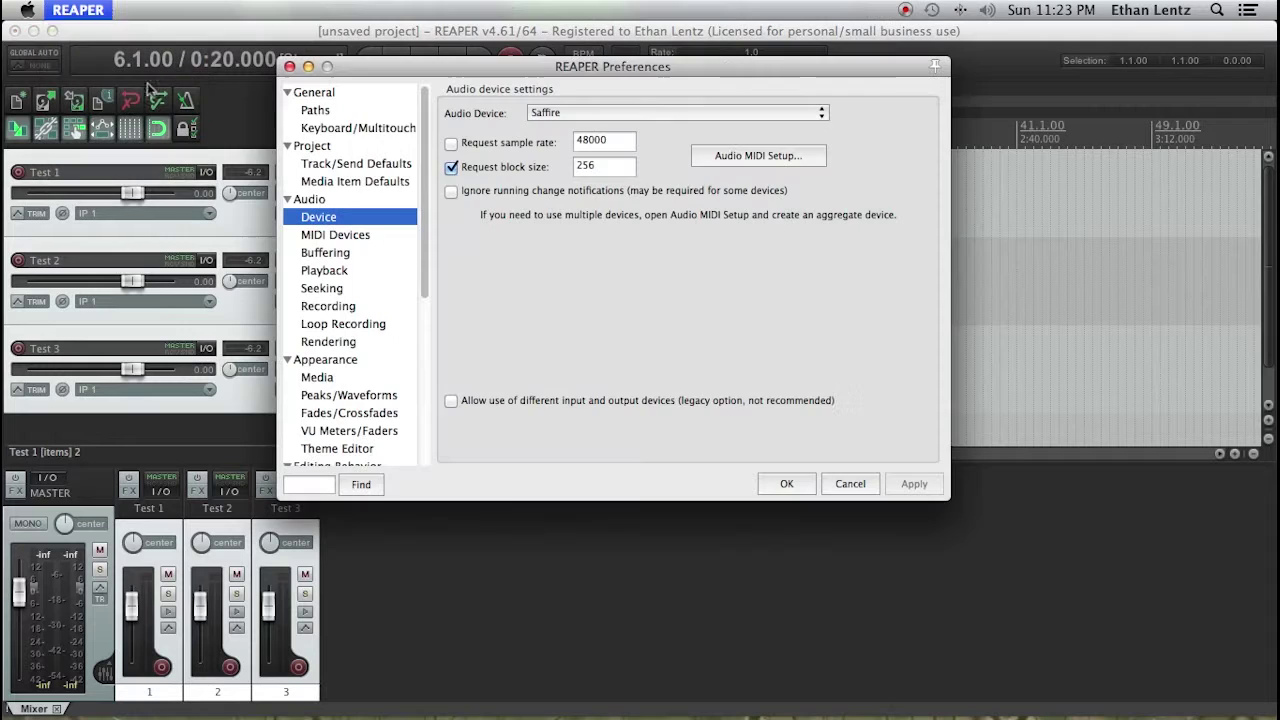
{"action": "left_click", "coordinate": [341, 237]}
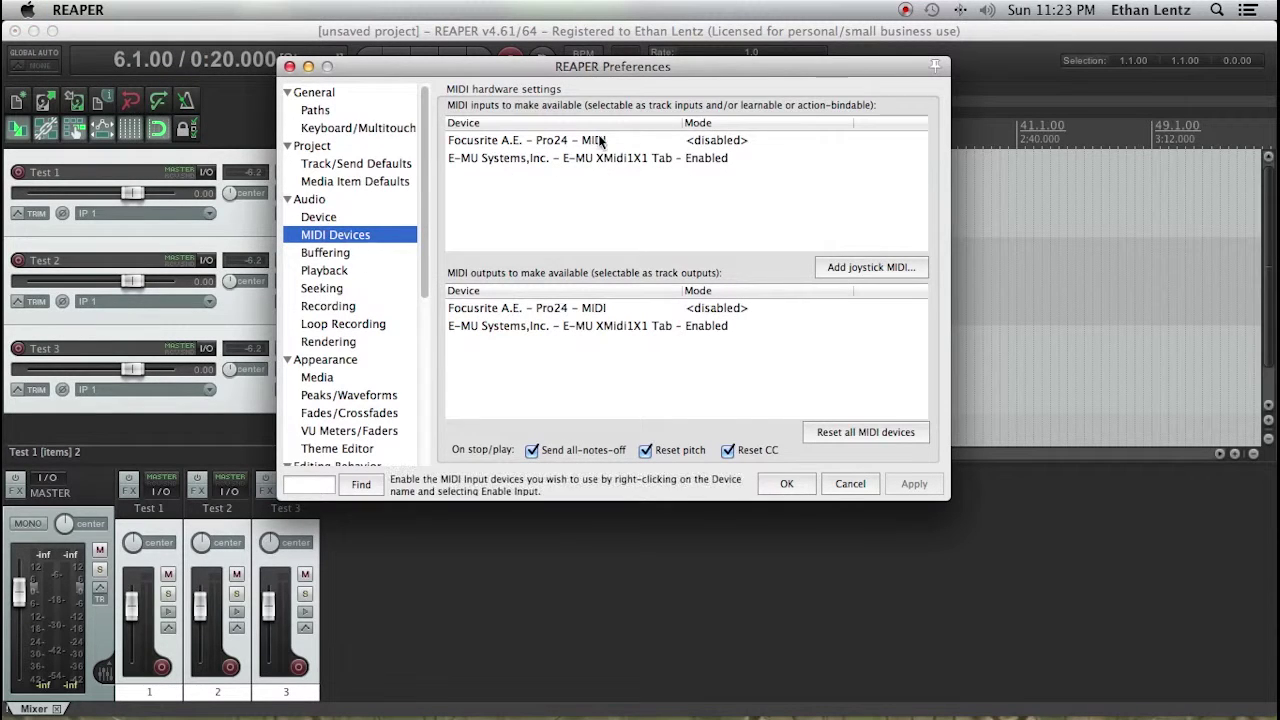
{"action": "right_click", "coordinate": [523, 163]}
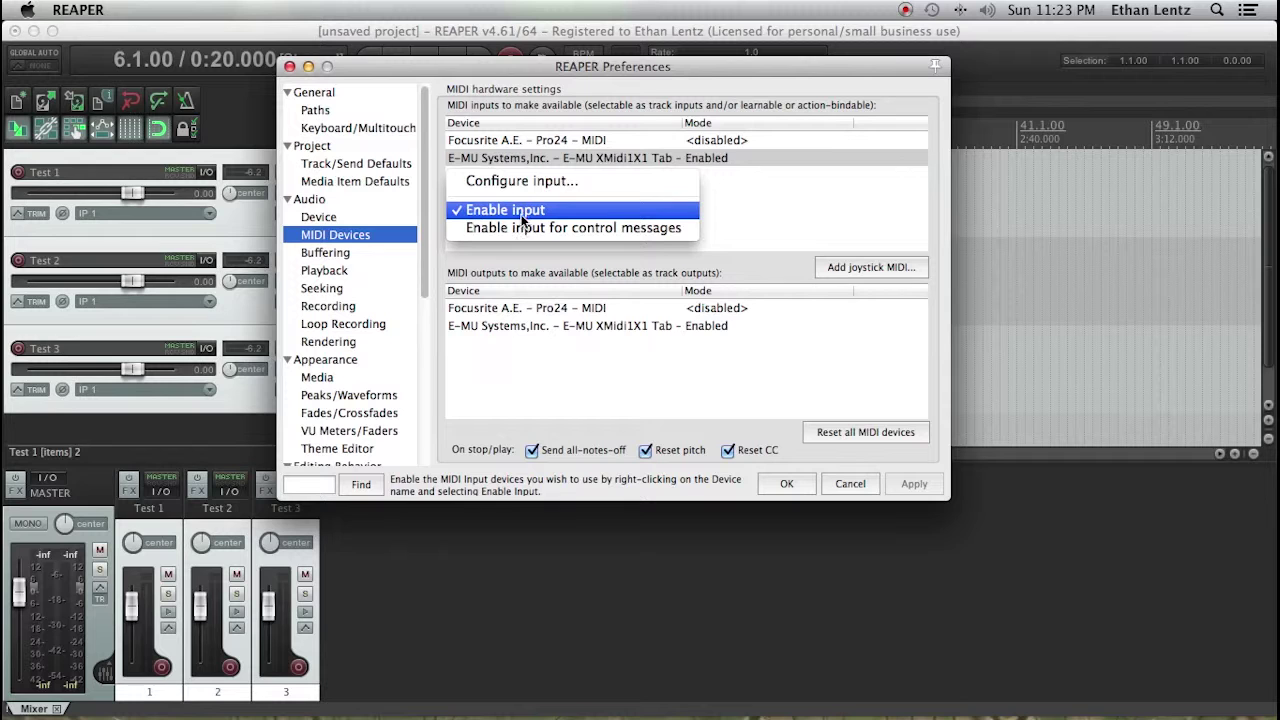
{"action": "left_click", "coordinate": [752, 210]}
{"action": "left_click", "coordinate": [799, 480]}
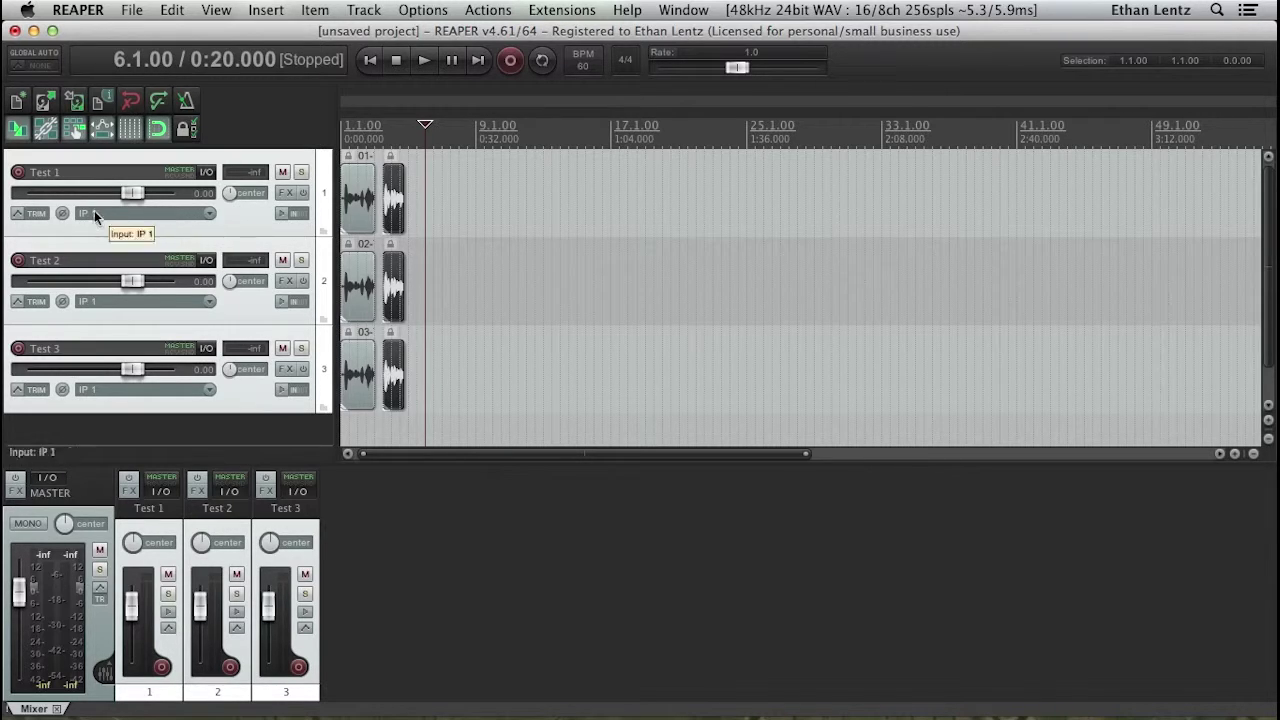
Step: Set the input of all three selected tracks to the E-MU XMidi1X1 Tab MIDI device
{"action": "left_click", "coordinate": [136, 214]}
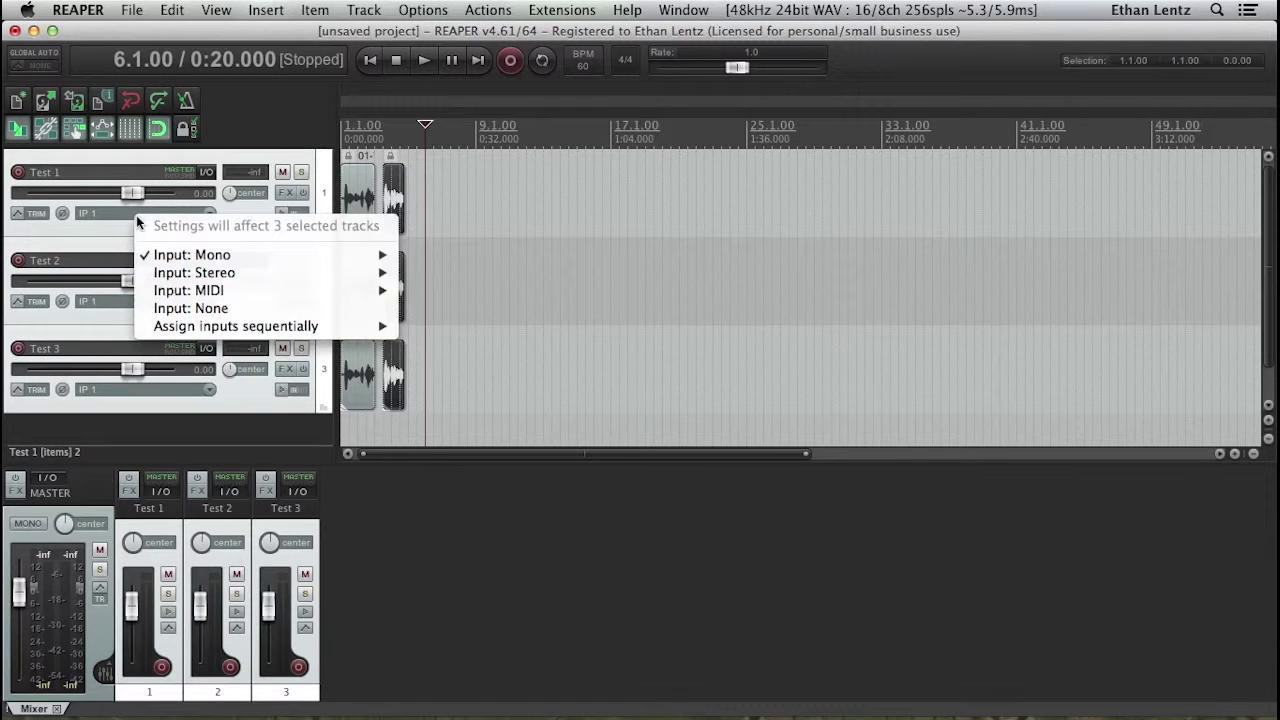
{"action": "mouse_move", "coordinate": [229, 290]}
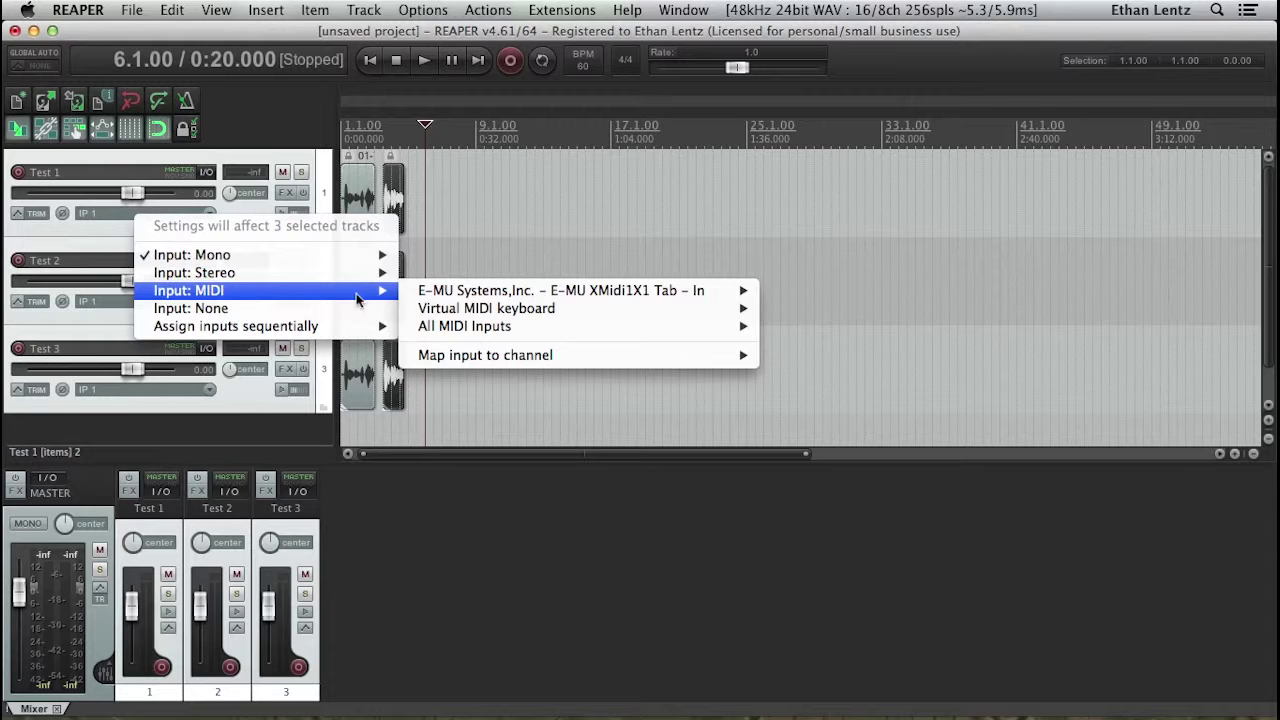
{"action": "mouse_move", "coordinate": [445, 297]}
{"action": "left_click", "coordinate": [790, 292]}
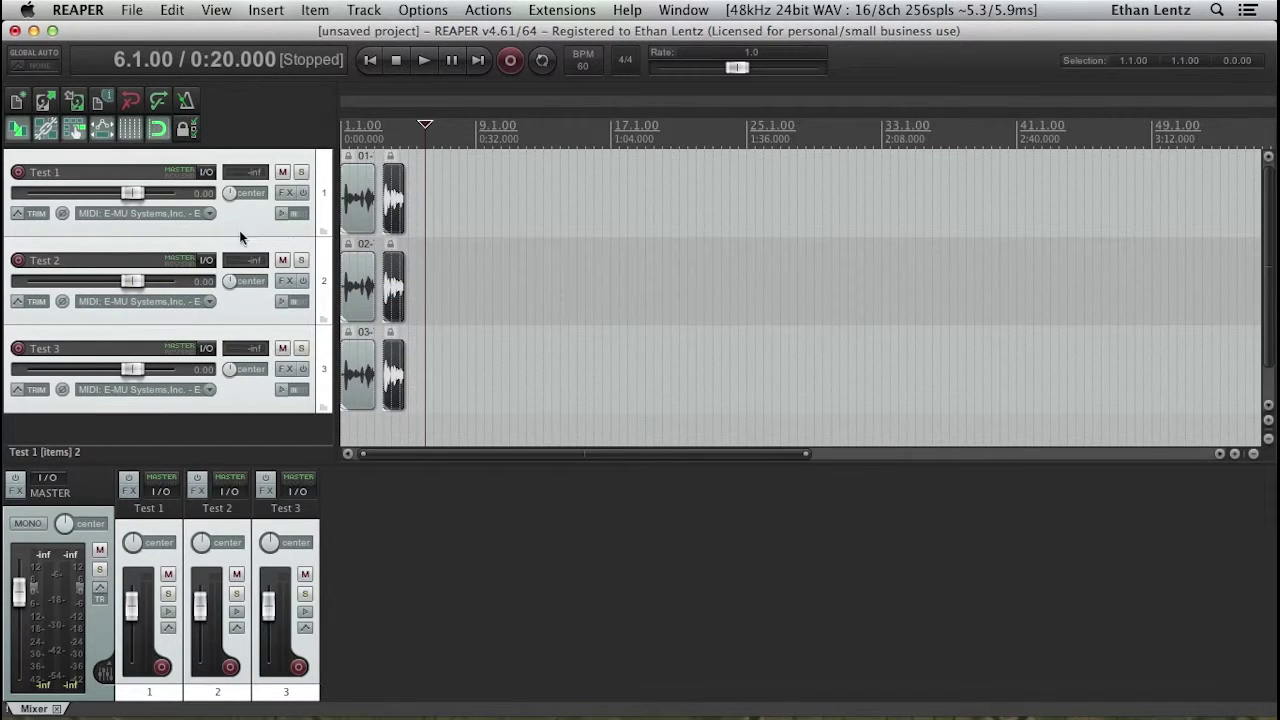
Step: Arm the three Test tracks, record a MIDI take from 0:20.000, and save all the recorded MIDI files
{"action": "left_click_drag", "start_coordinate": [20, 177], "coordinate": [18, 348]}
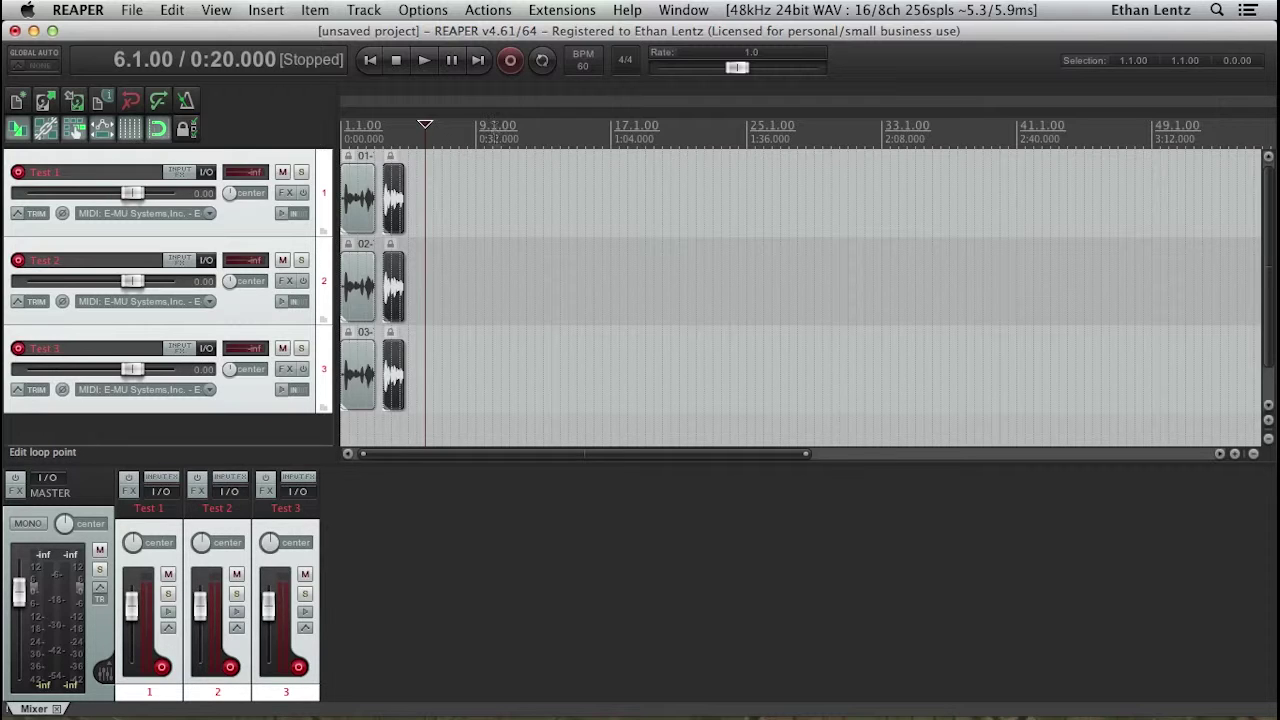
{"action": "left_click", "coordinate": [510, 61]}
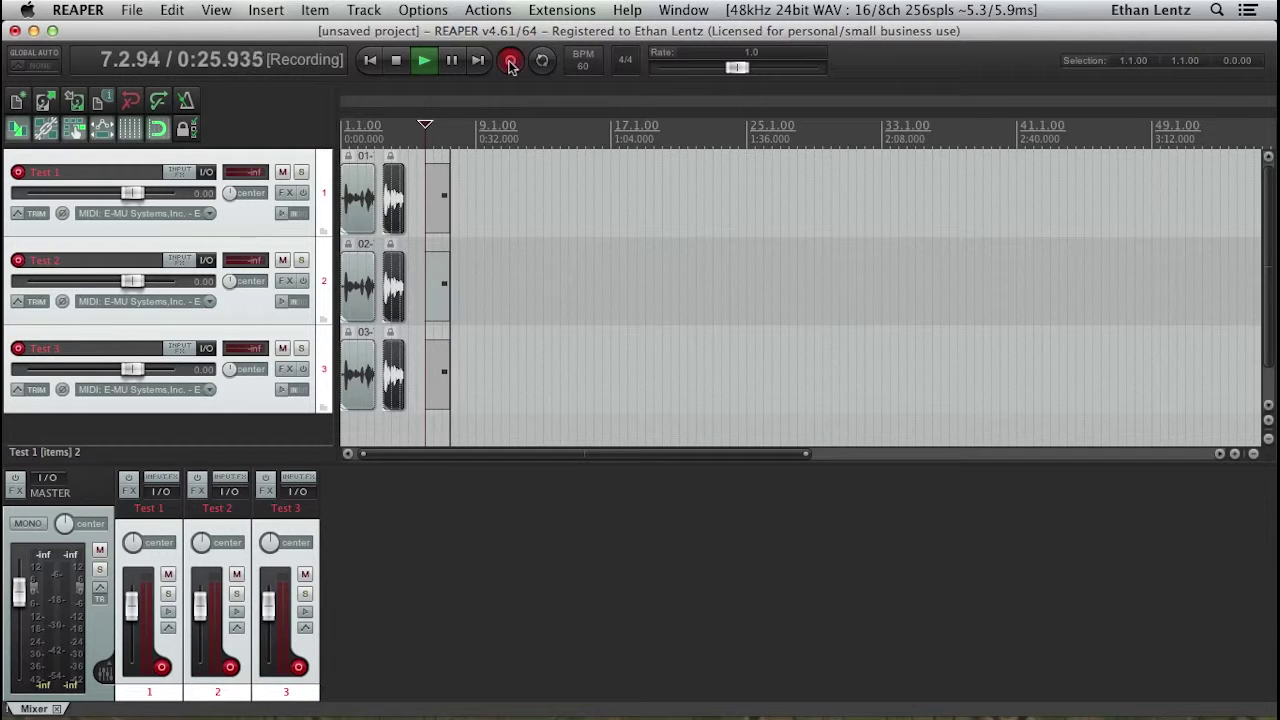
{"action": "left_click", "coordinate": [398, 66]}
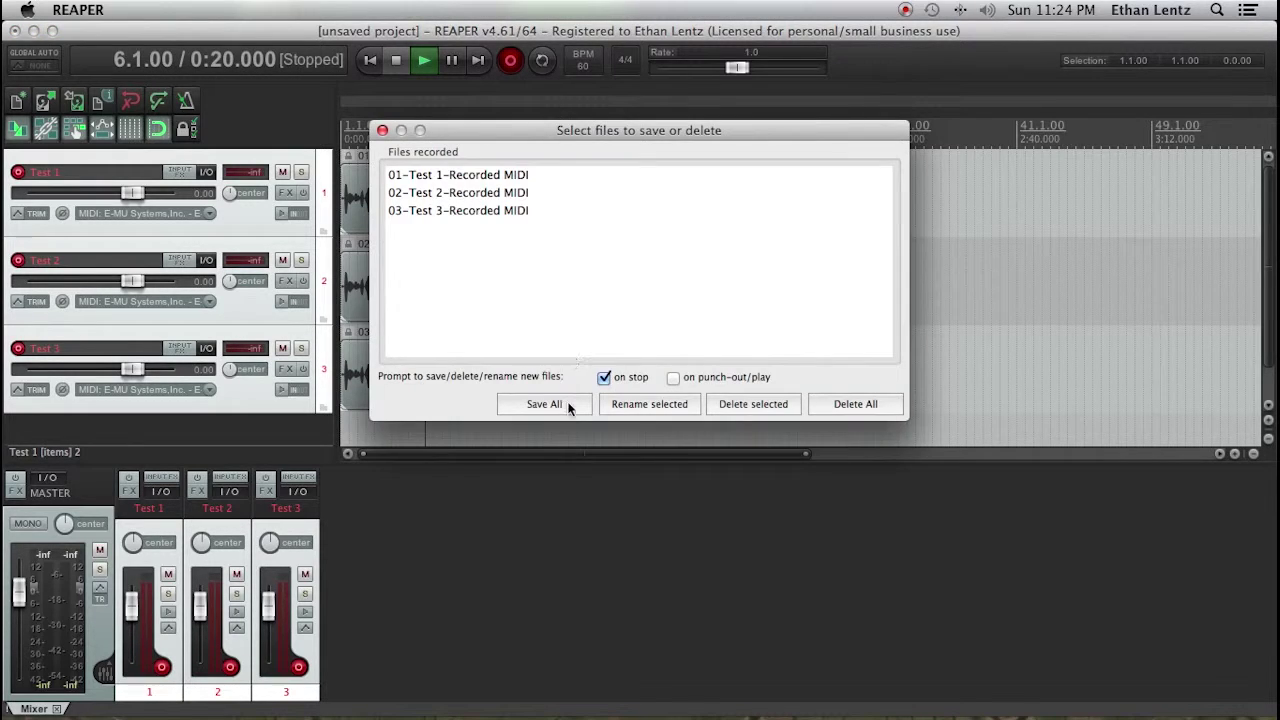
{"action": "left_click", "coordinate": [568, 406]}
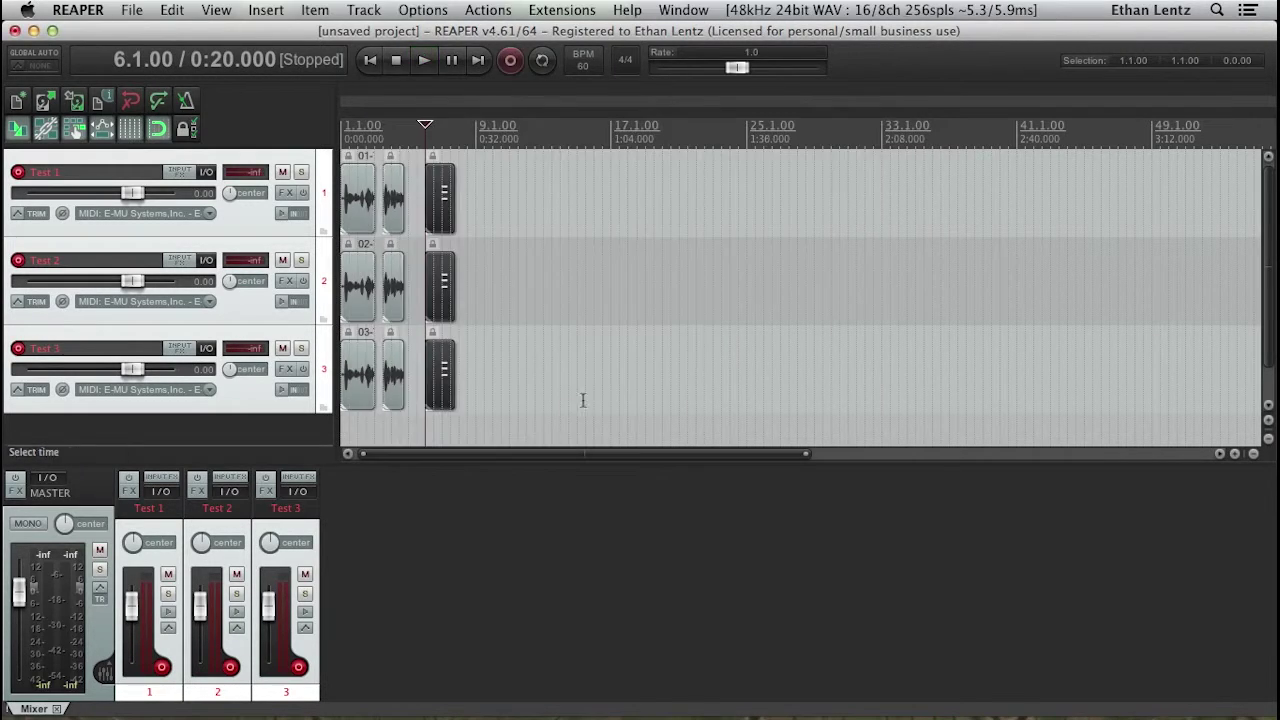
Step: Move the edit cursor to the second audio take and on to 0:22.000 within the MIDI take
{"action": "left_click", "coordinate": [390, 138]}
{"action": "left_click", "coordinate": [383, 140]}
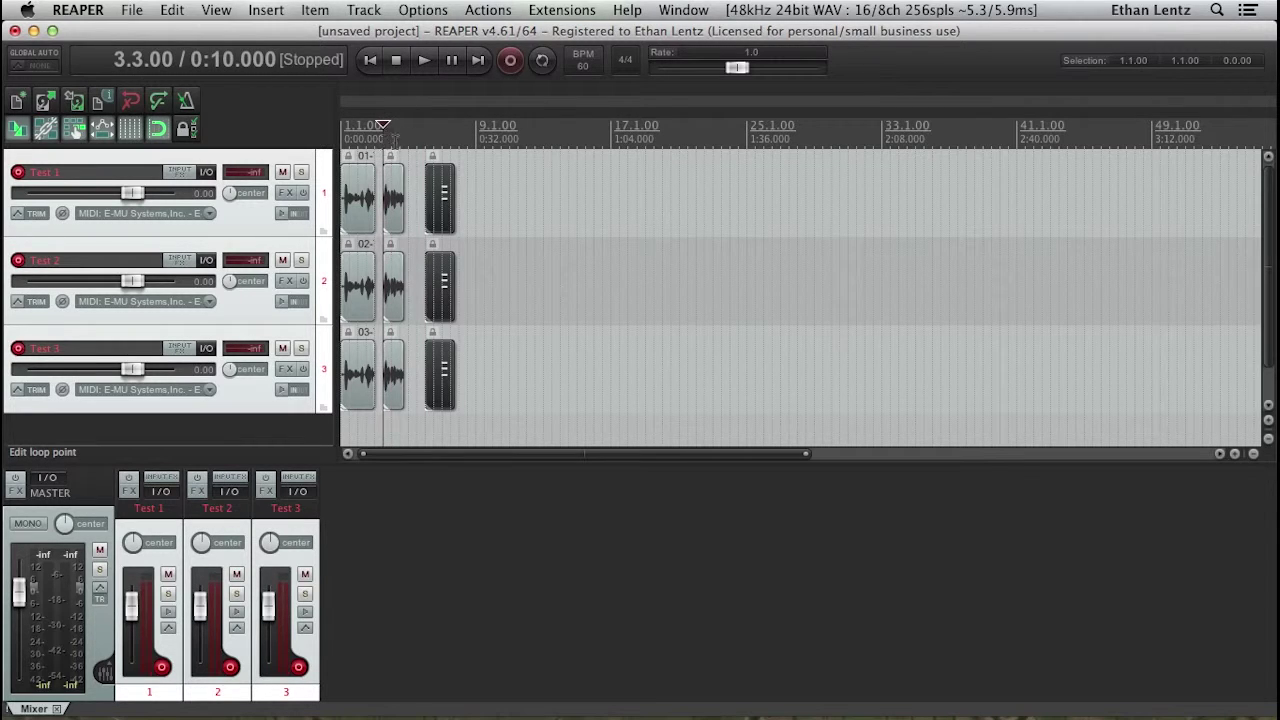
{"action": "left_click", "coordinate": [425, 138]}
{"action": "left_click", "coordinate": [433, 138]}
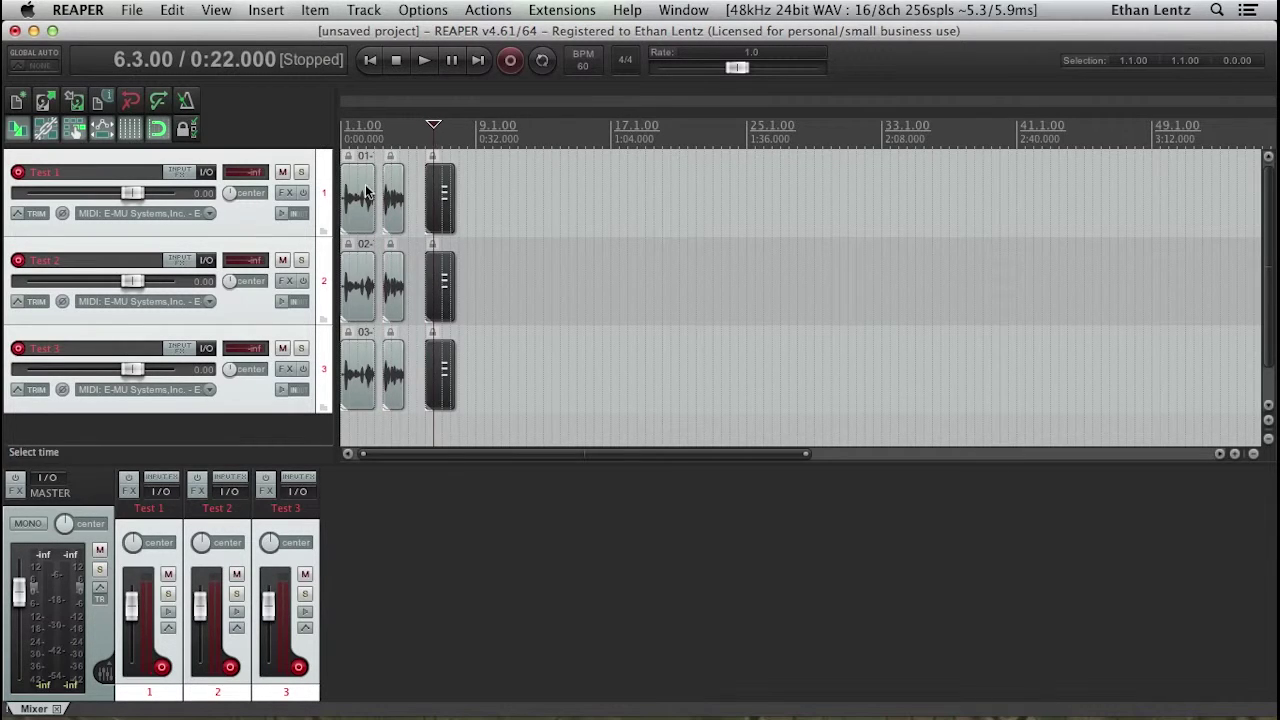
Step: Add the AUi: Magix: Independence instrument to the Test 1 track and close its effects window
{"action": "left_click", "coordinate": [285, 193]}
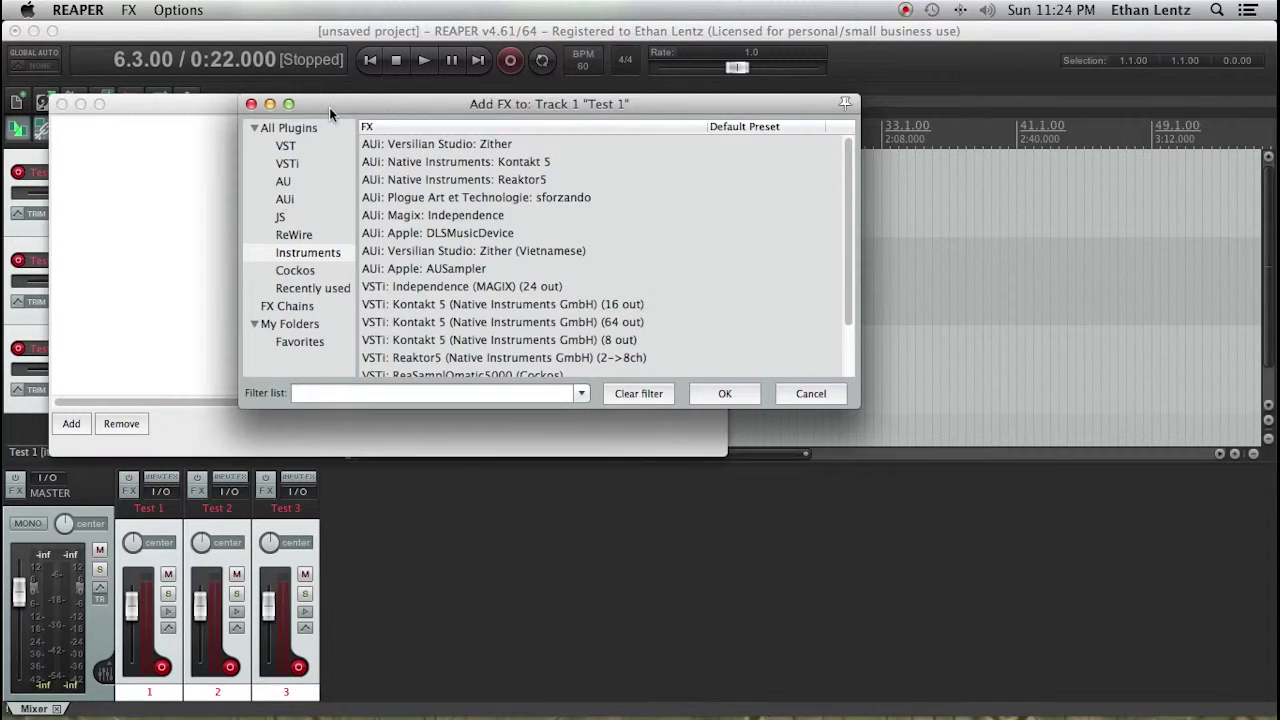
{"action": "left_click_drag", "start_coordinate": [337, 95], "coordinate": [300, 108]}
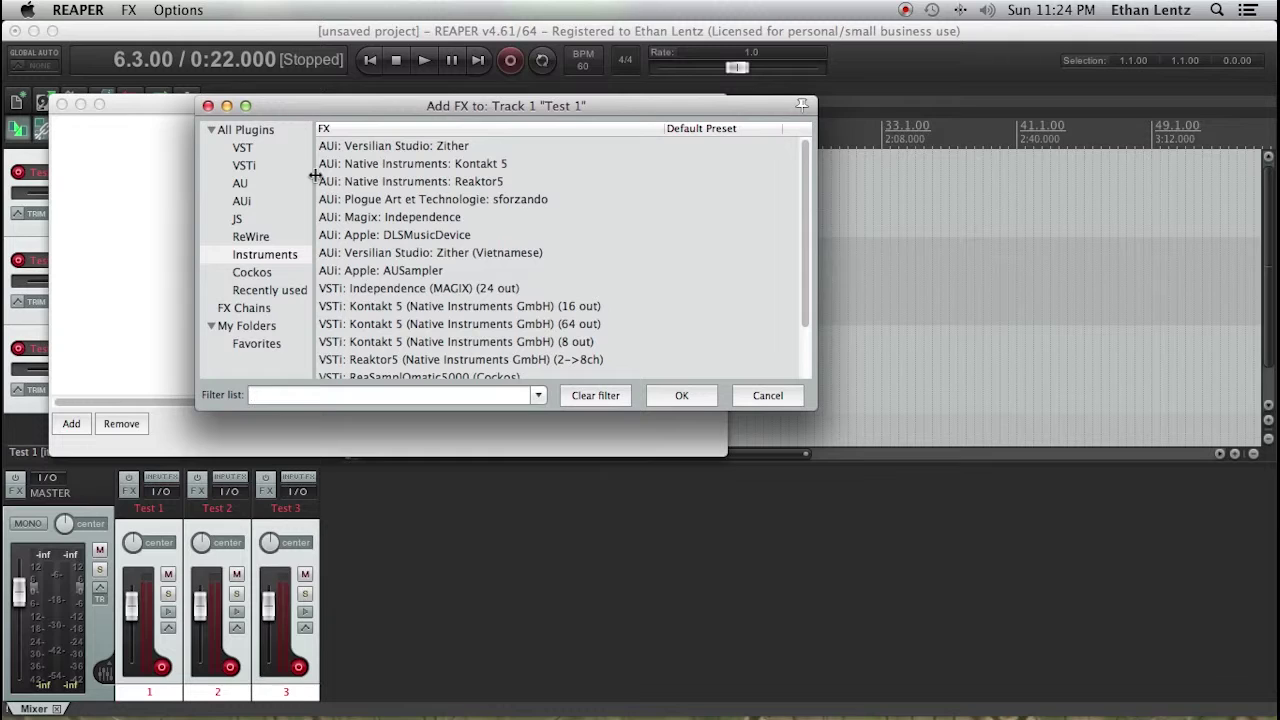
{"action": "left_click", "coordinate": [267, 254]}
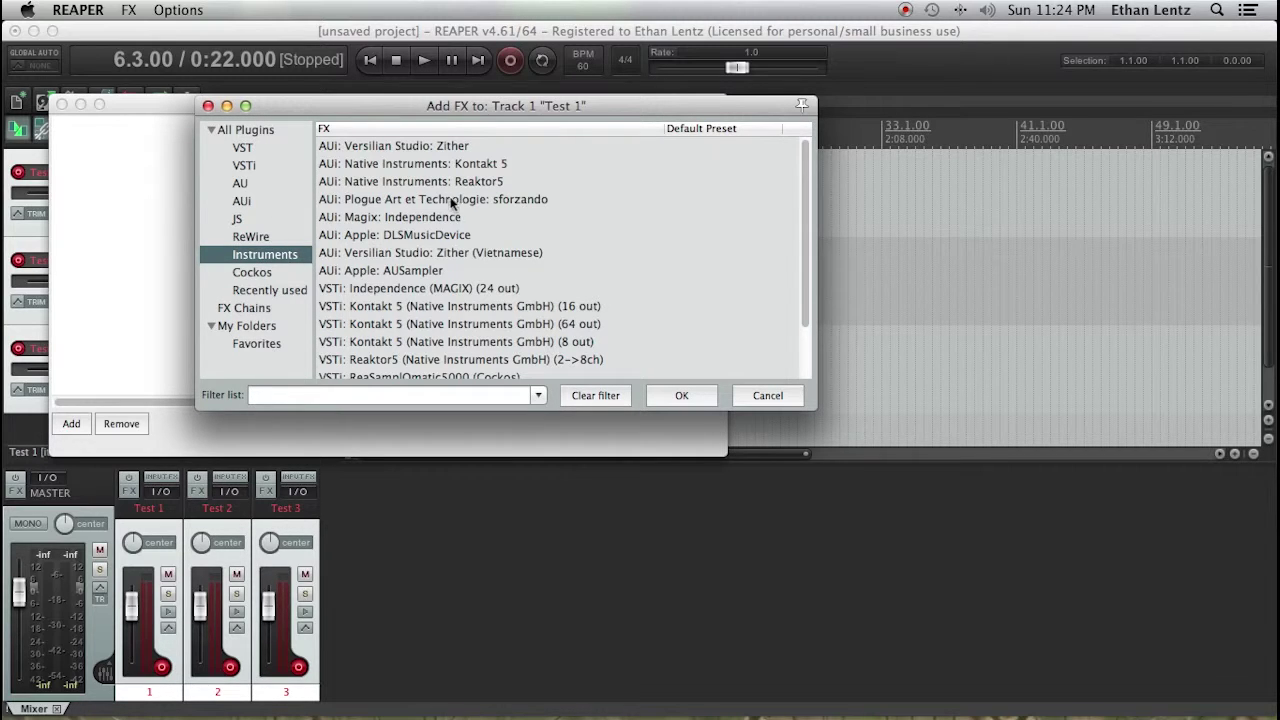
{"action": "left_click", "coordinate": [411, 215]}
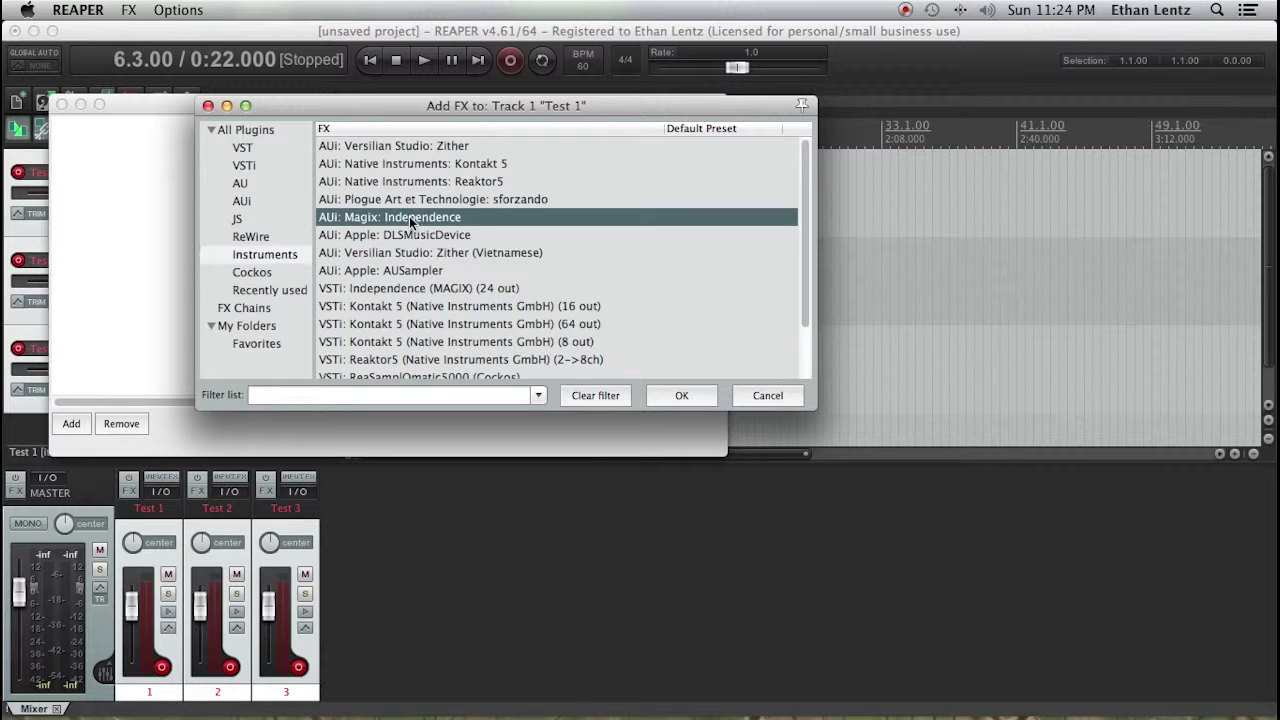
{"action": "left_click", "coordinate": [662, 398]}
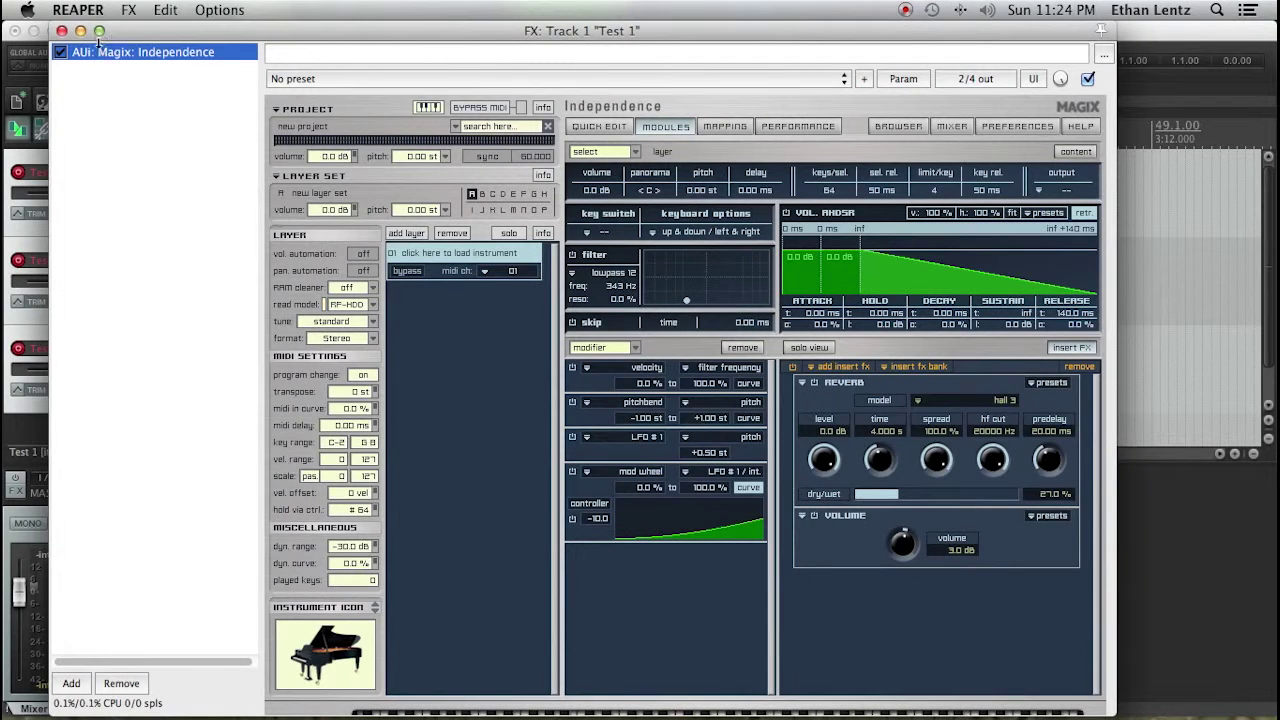
{"action": "left_click", "coordinate": [61, 31]}
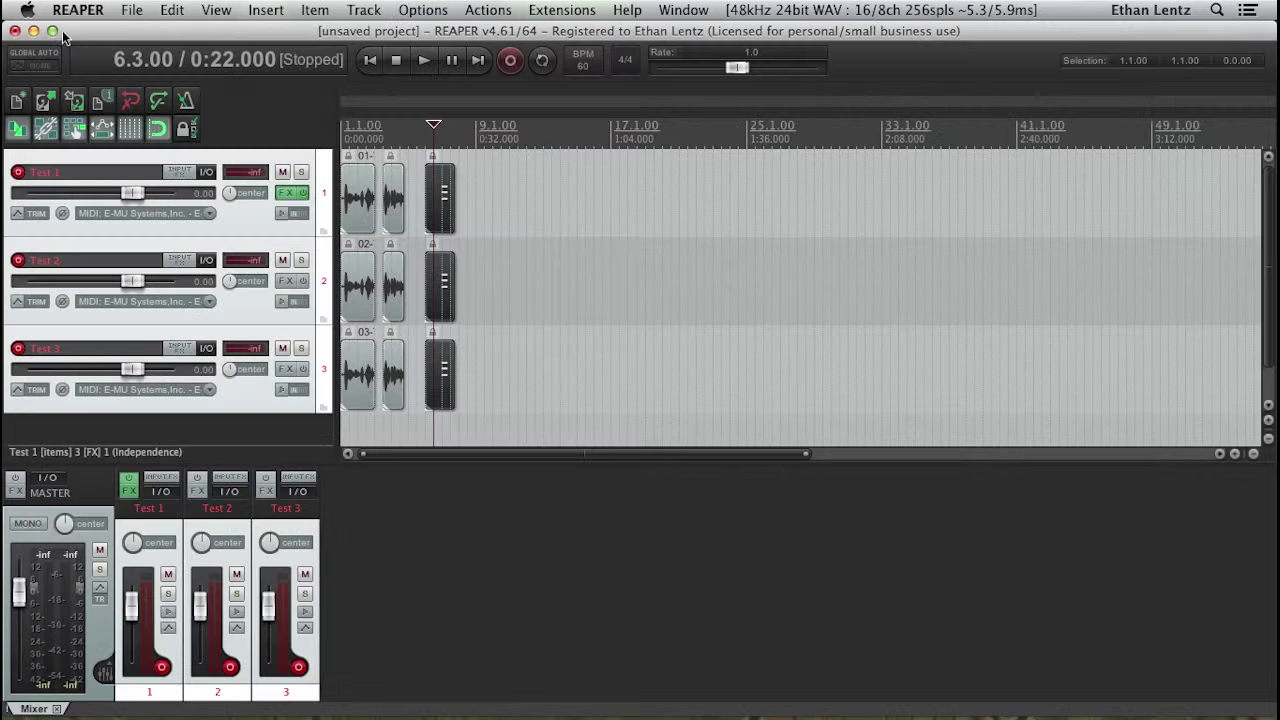
Step: Turn on record monitoring for the three Test tracks to hear the live MIDI input, and switch it off again
{"action": "left_click", "coordinate": [282, 214]}
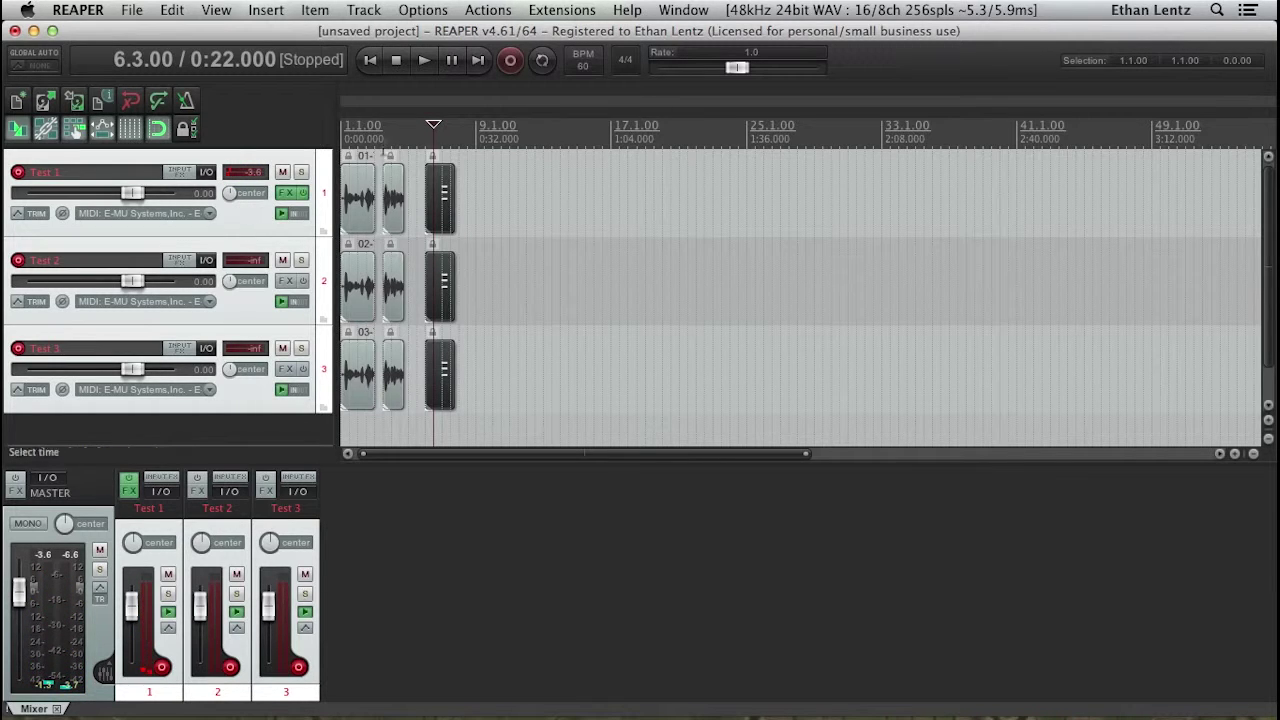
{"action": "left_click", "coordinate": [438, 138]}
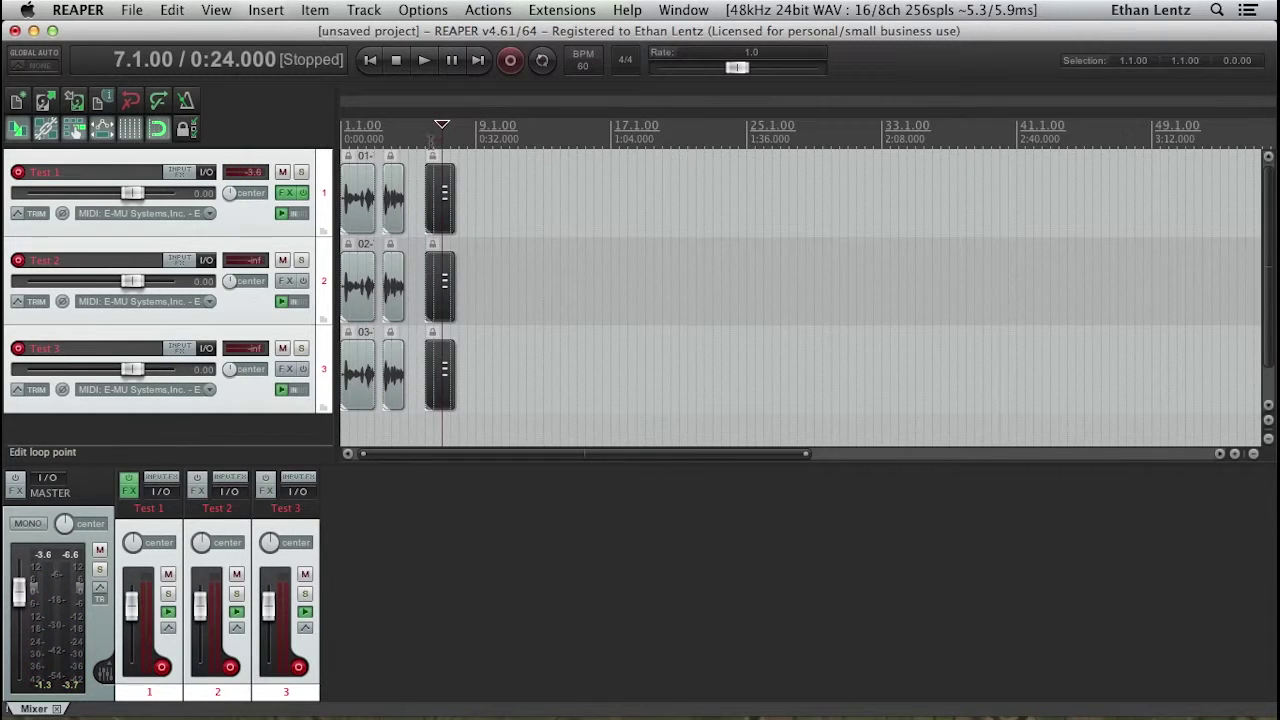
{"action": "left_click", "coordinate": [432, 138]}
{"action": "left_click", "coordinate": [281, 213]}
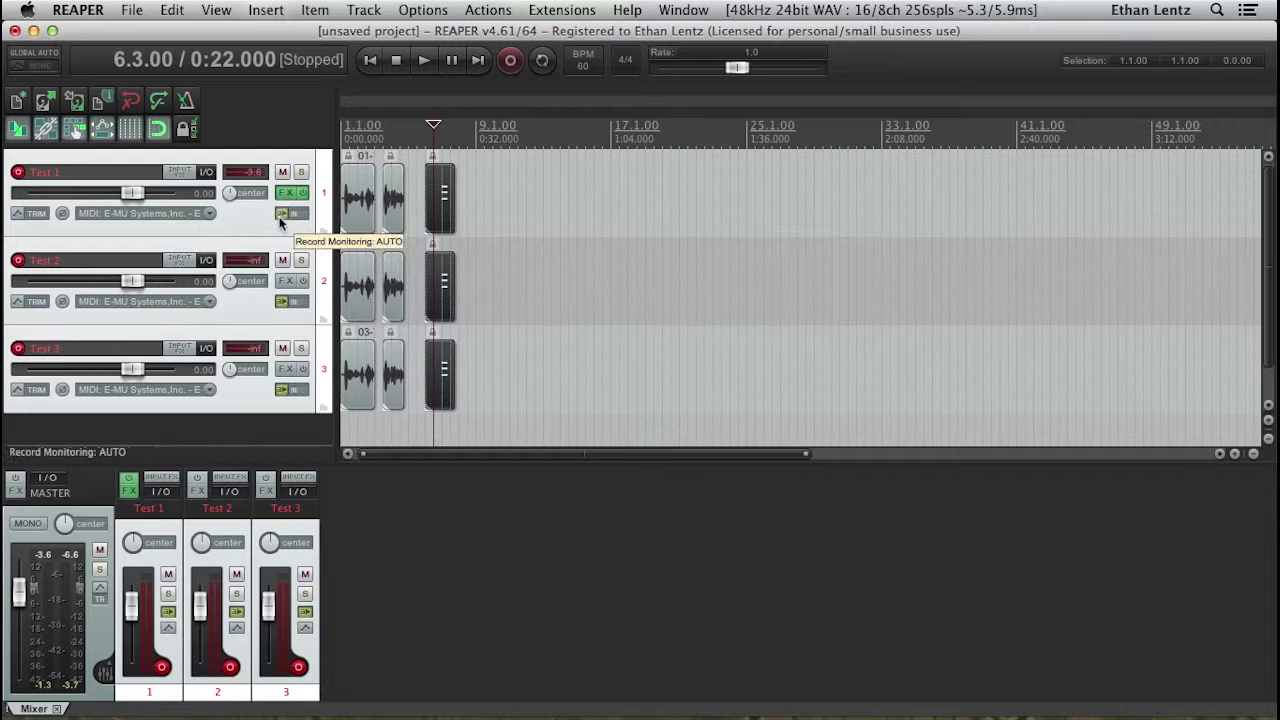
{"action": "left_click", "coordinate": [281, 213]}
Step: Play back the MIDI take from 0:22.000 through the Independence instrument and stop playback
{"action": "key", "text": "space"}
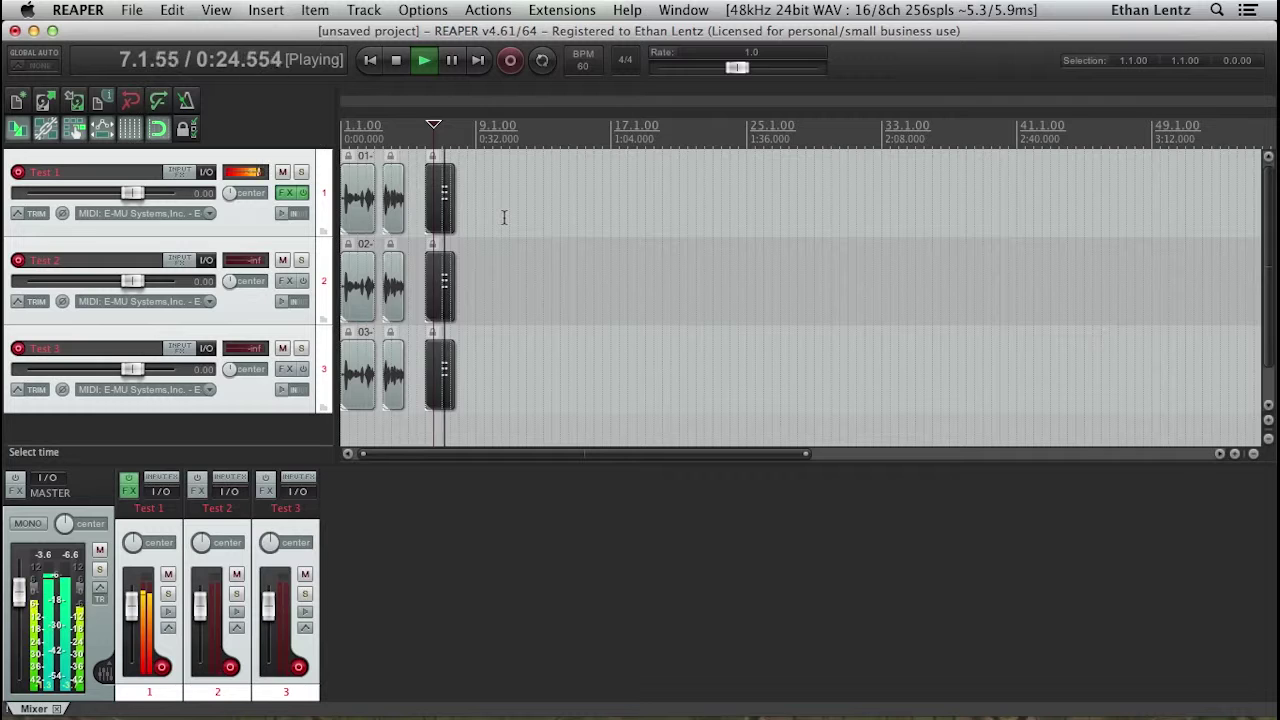
{"action": "key", "text": "space"}
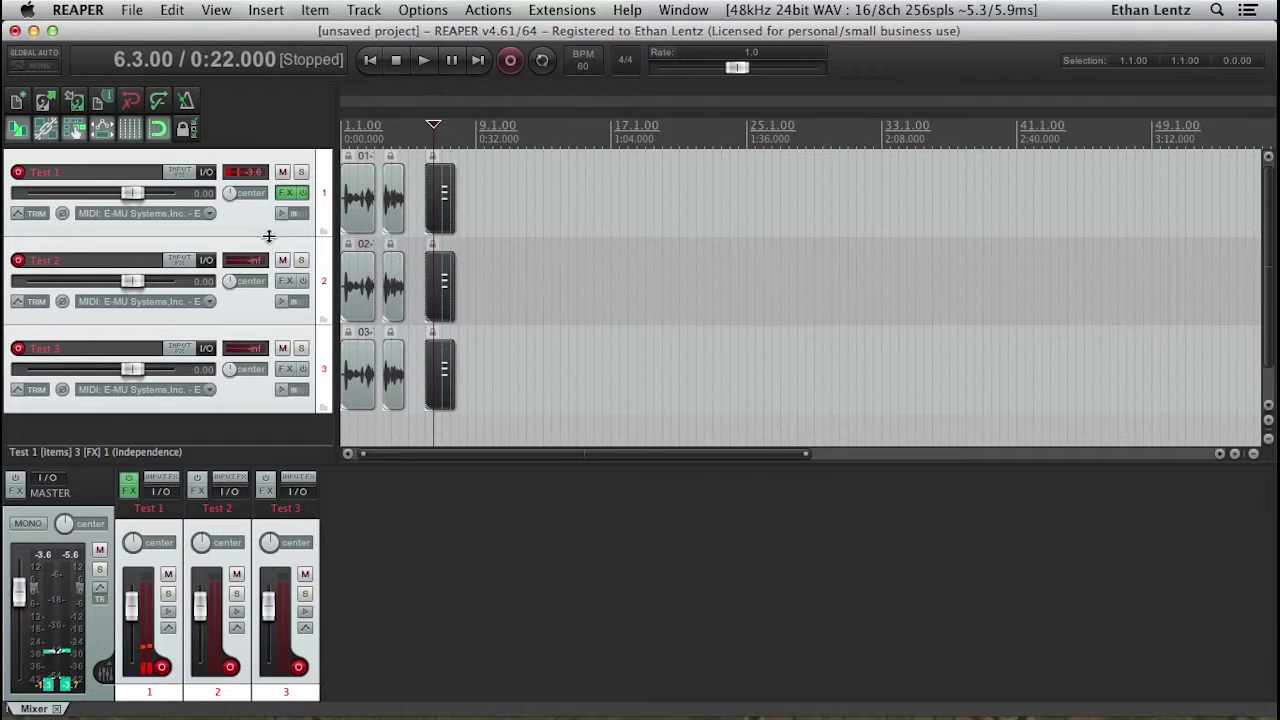
Step: Place the edit cursor at the start of the second audio take, at 0:10.000
{"action": "left_click", "coordinate": [390, 136]}
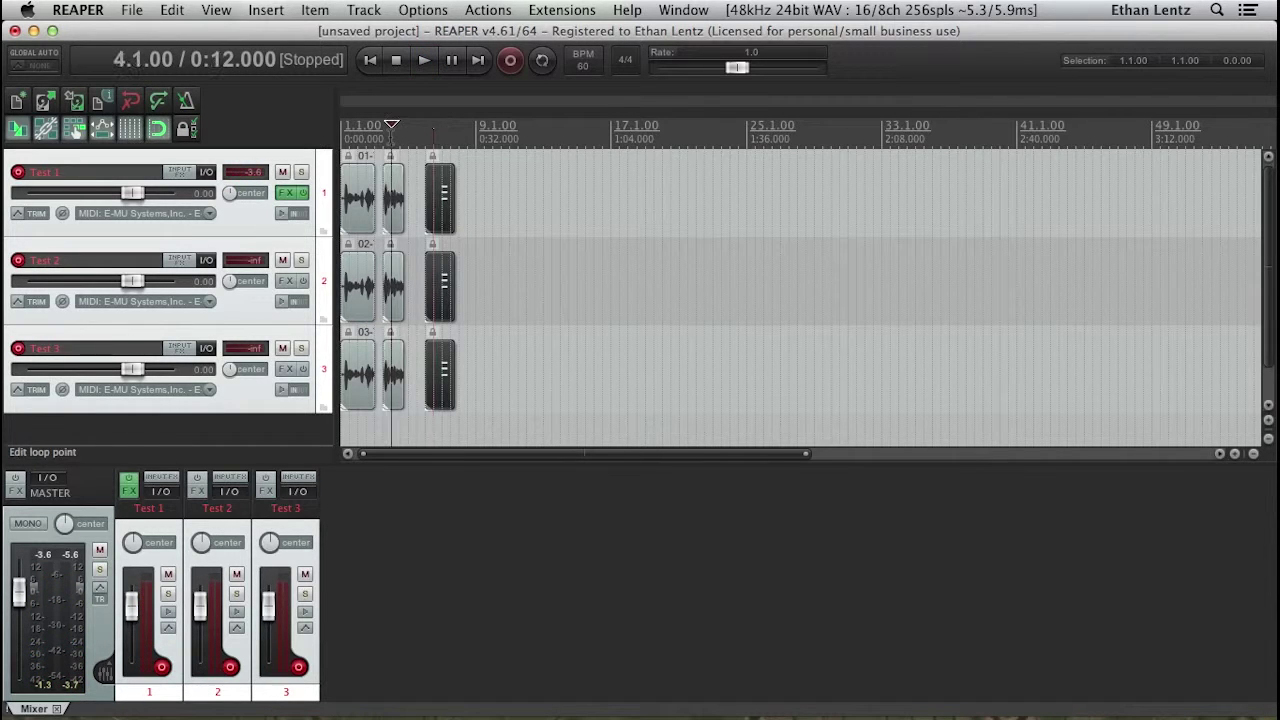
{"action": "left_click", "coordinate": [383, 136]}
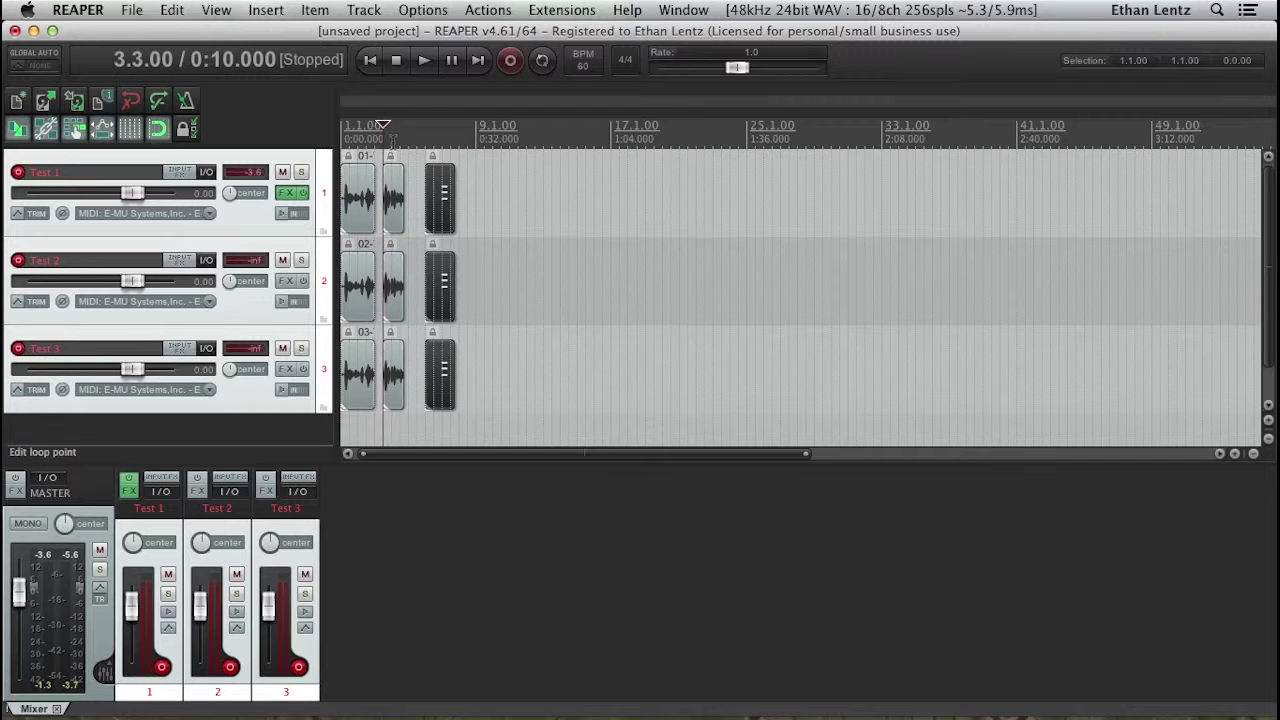
{"action": "left_click", "coordinate": [390, 136]}
{"action": "scroll", "coordinate": [450, 200], "scroll_direction": "up", "scroll_amount": 5}
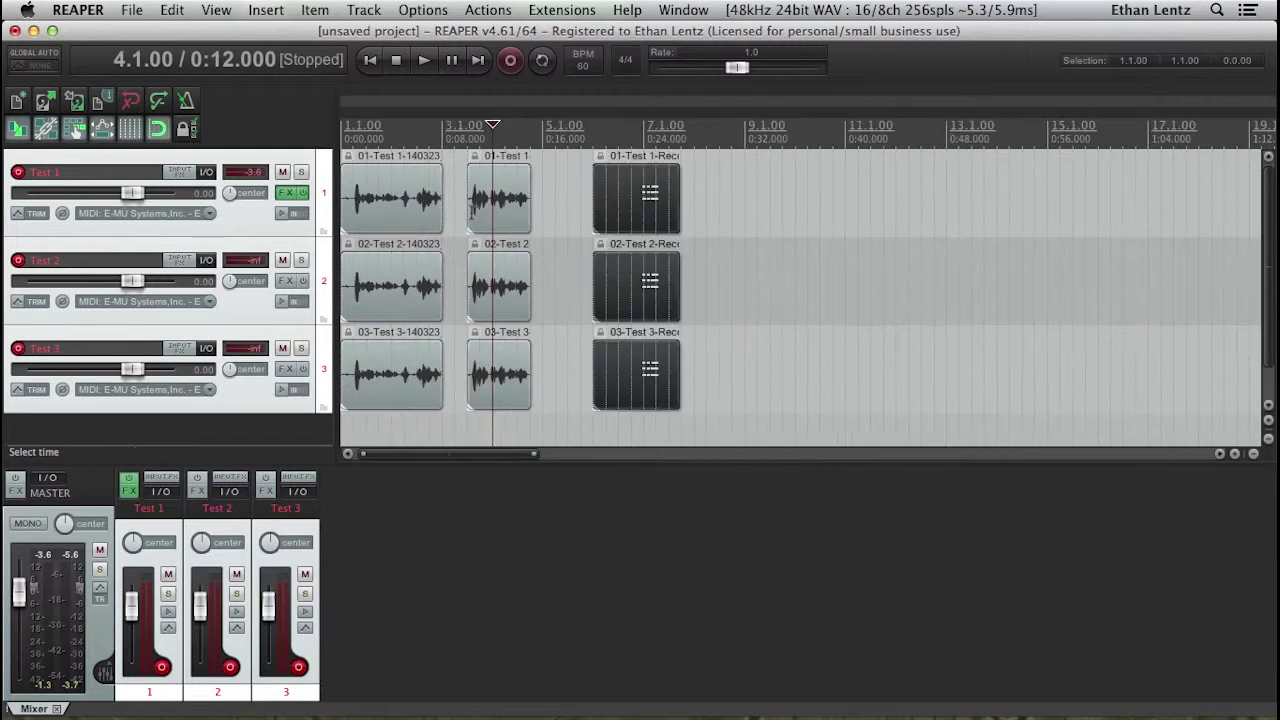
{"action": "scroll", "coordinate": [473, 207], "scroll_direction": "up", "scroll_amount": 3}
{"action": "left_click", "coordinate": [568, 136]}
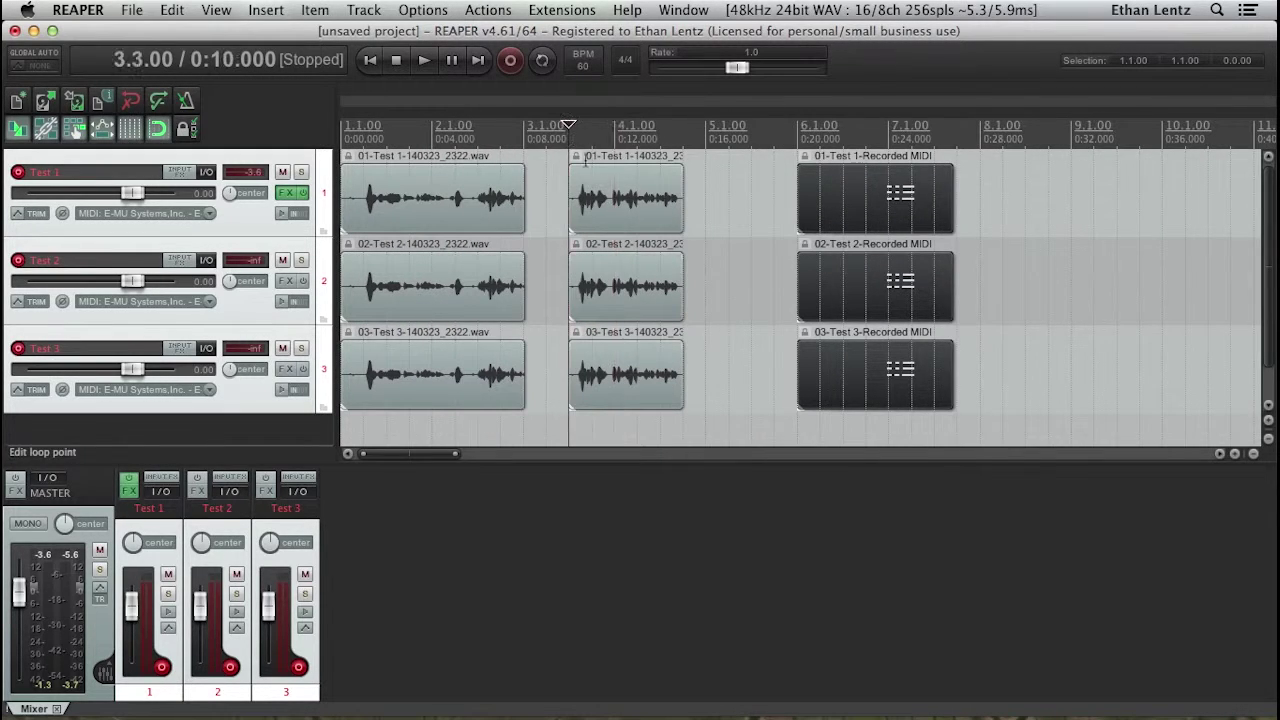